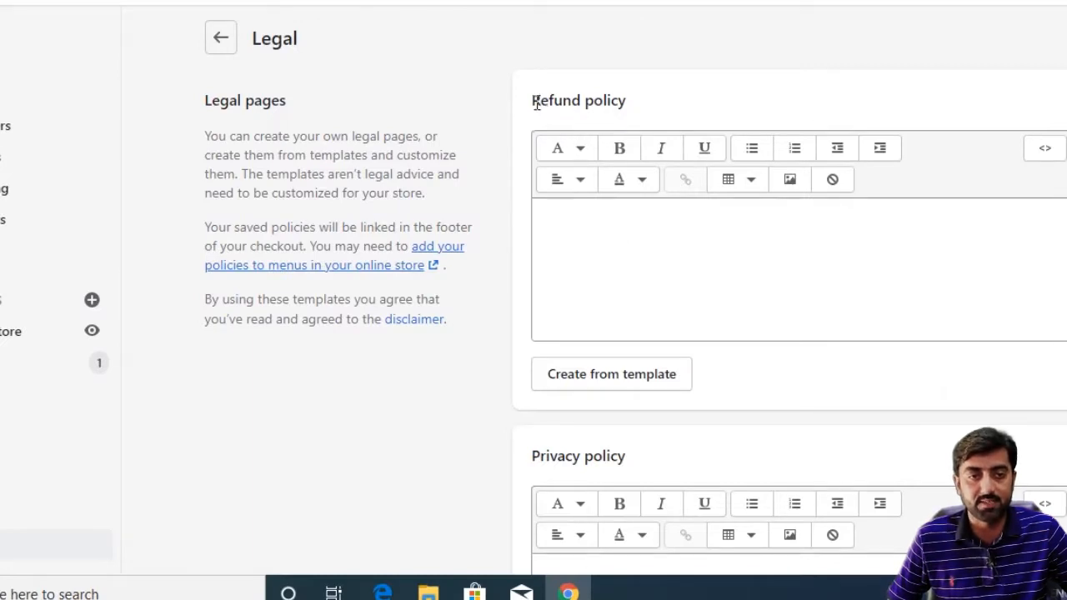
Fill in the refund policy from the store's template and look through the generated text
drag(532, 100, 659, 117)
click(663, 116)
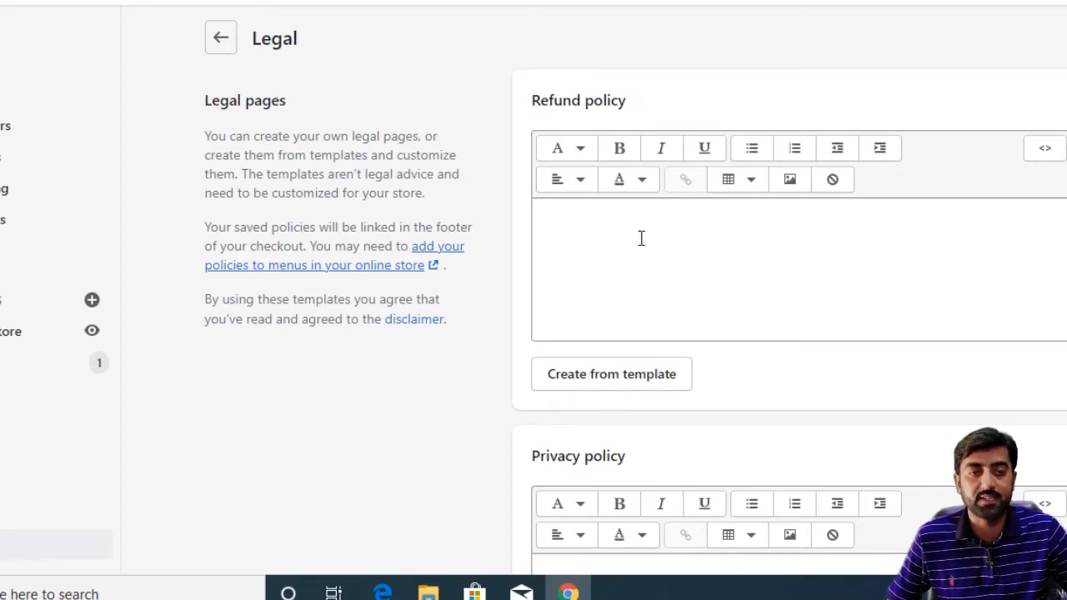
click(619, 384)
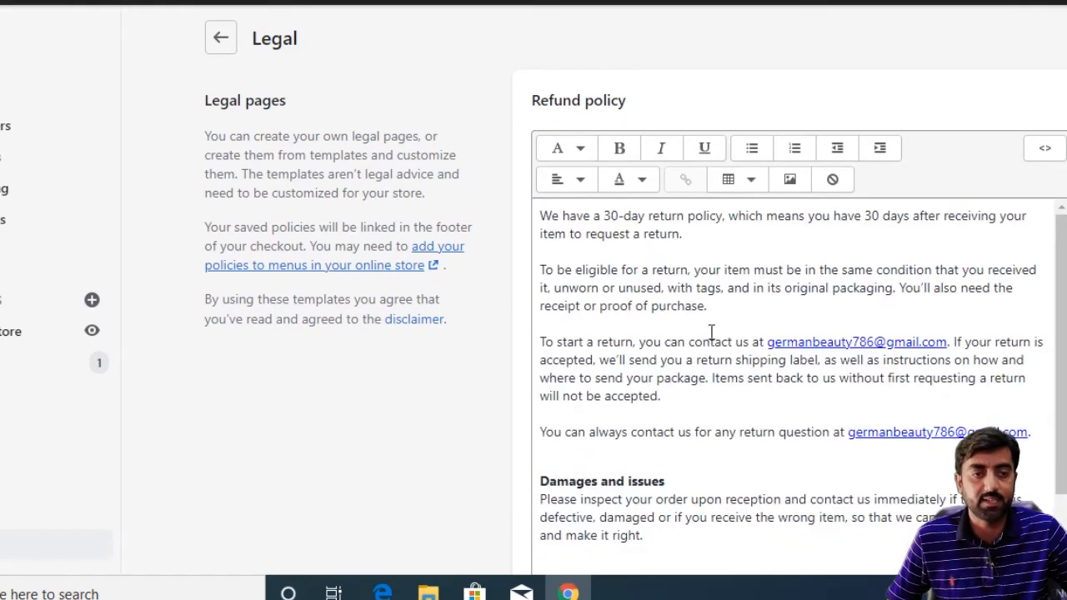
scroll(712, 332, down, 3)
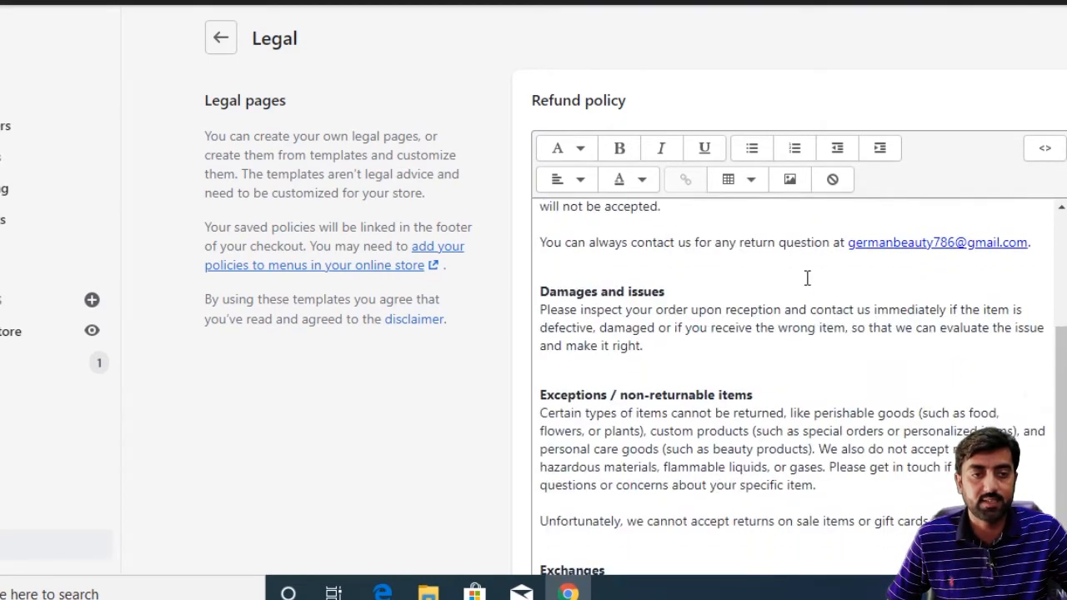
scroll(732, 269, up, 3)
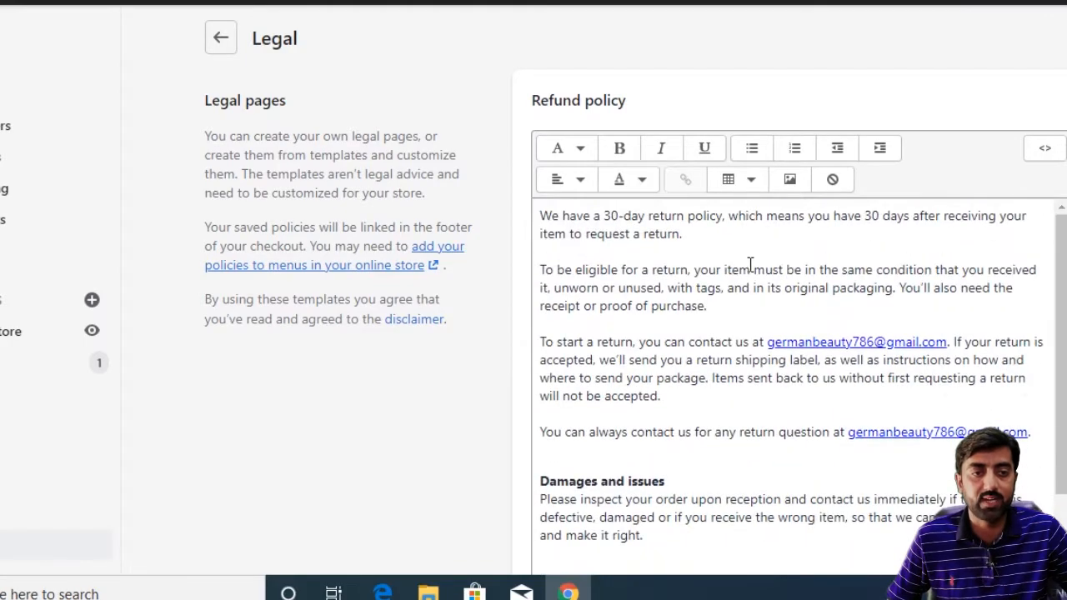
scroll(734, 264, down, 5)
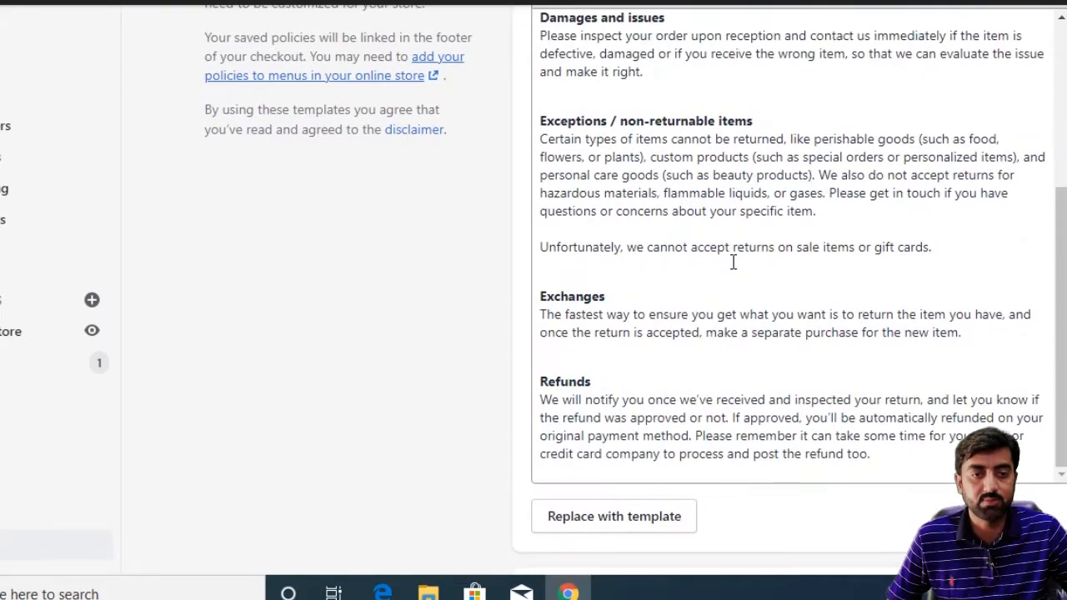
scroll(708, 367, down, 3)
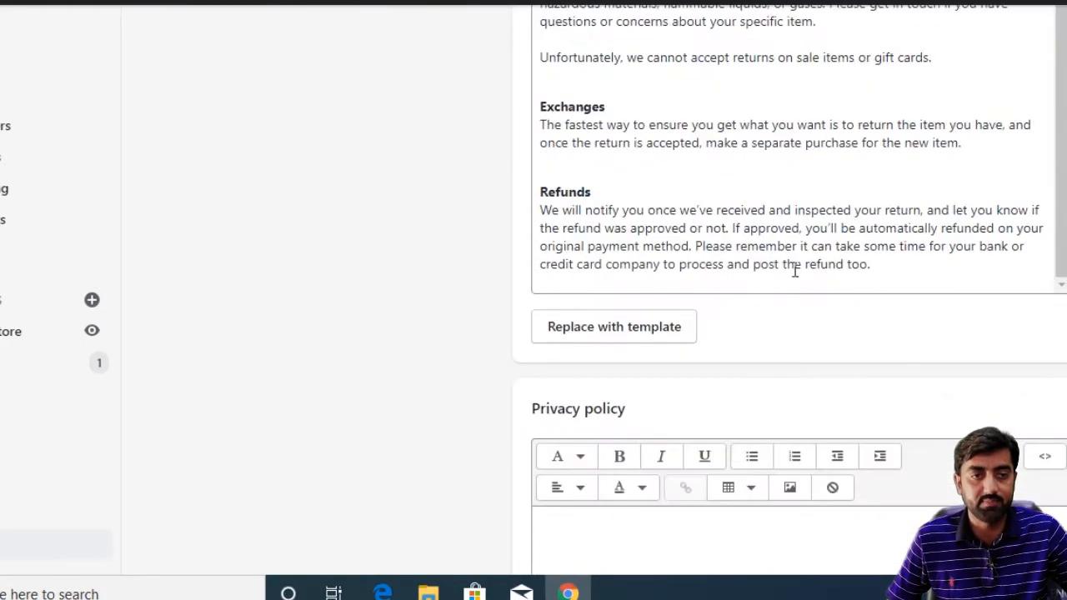
scroll(750, 267, up, 3)
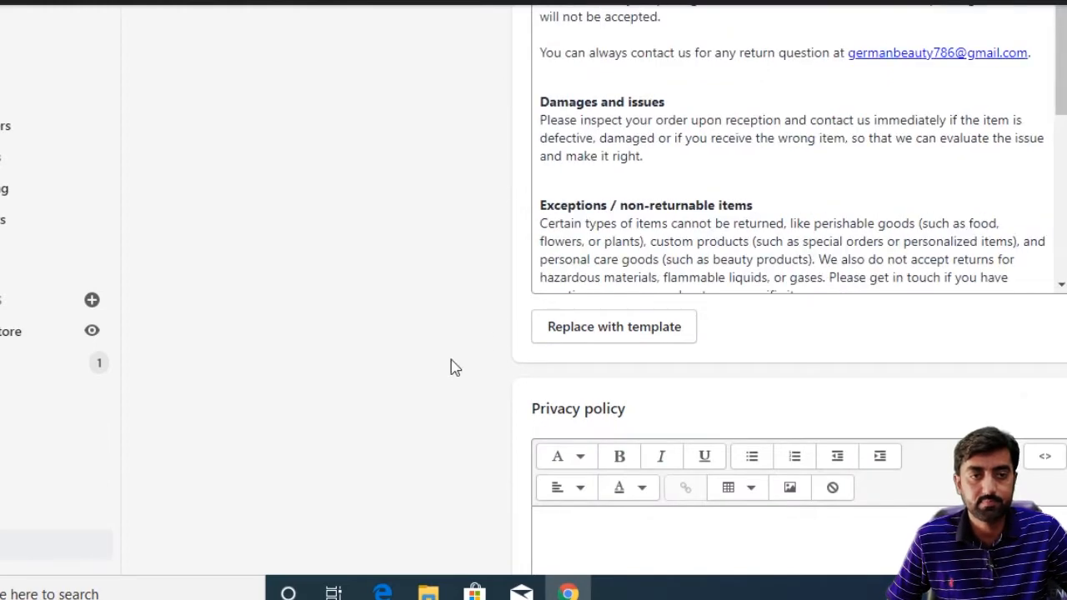
Fill in the privacy policy from the store's template and look through the generated text
scroll(453, 367, down, 6)
scroll(455, 353, up, 3)
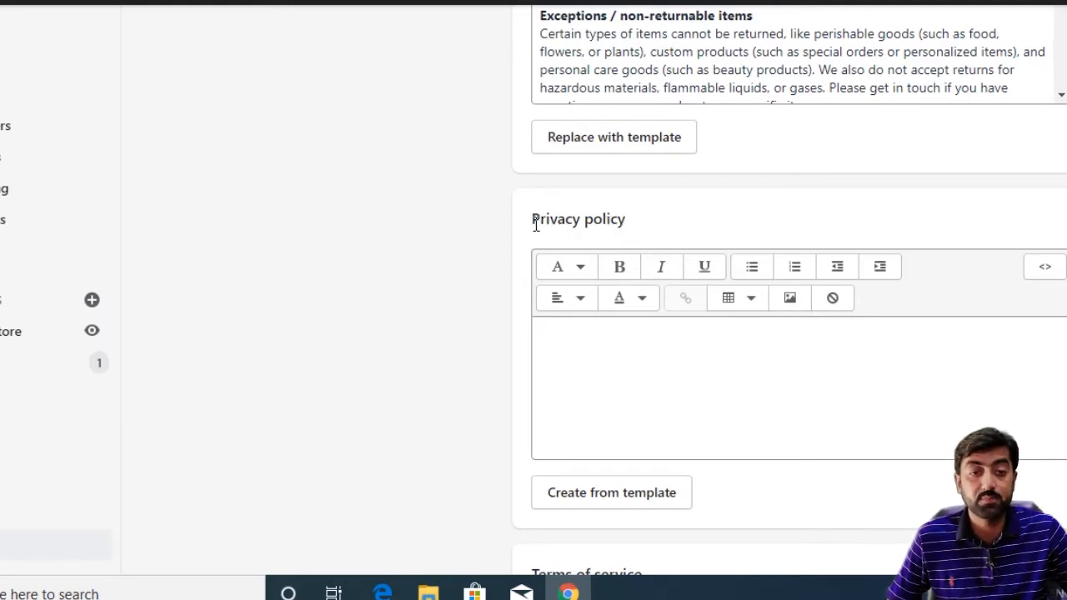
drag(536, 222, 627, 236)
click(618, 217)
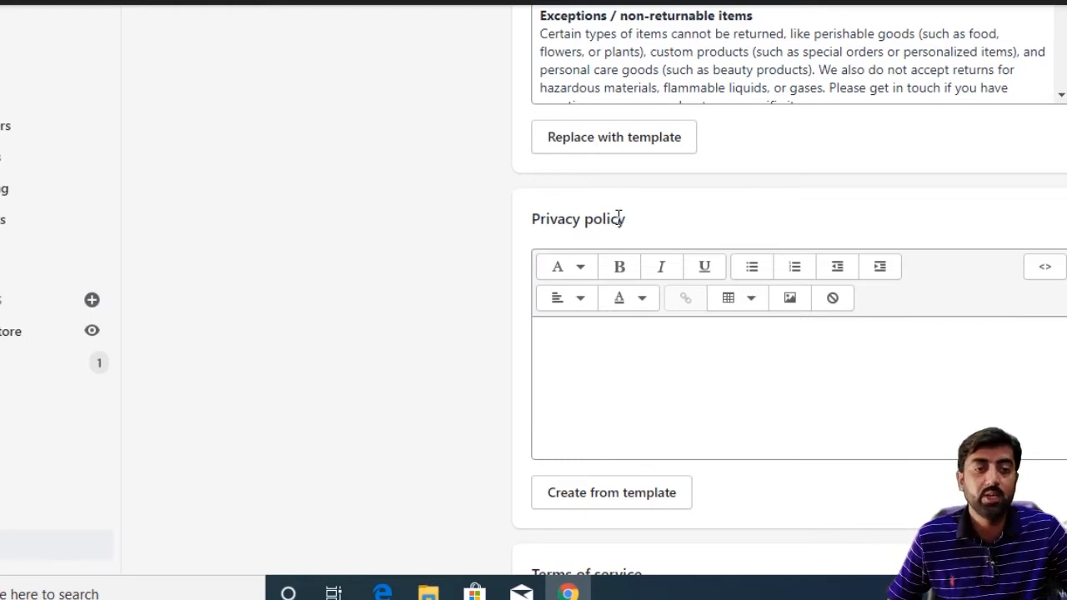
drag(535, 216, 636, 226)
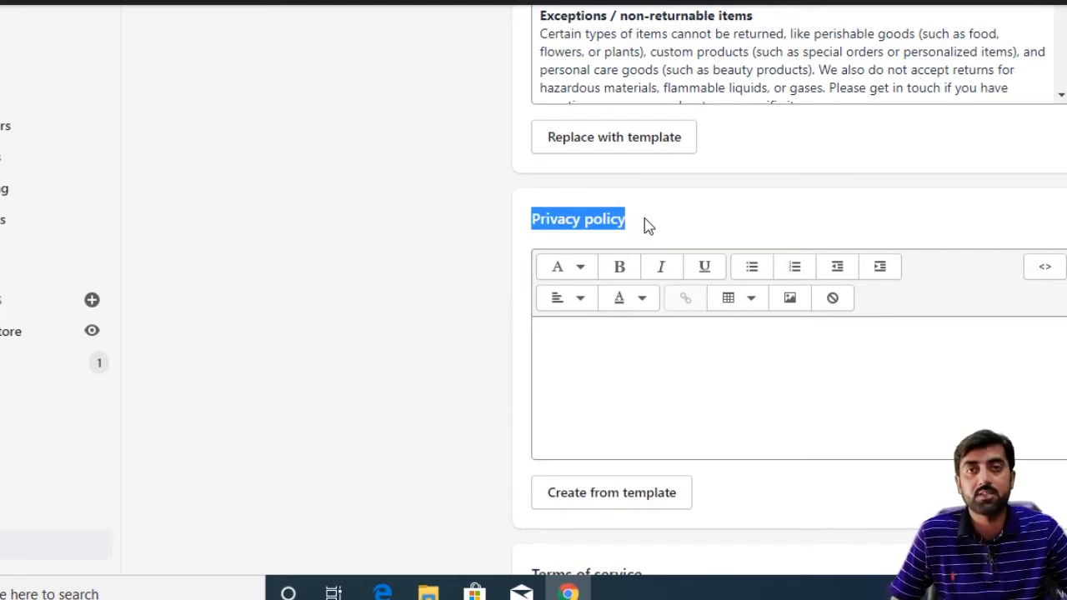
click(570, 220)
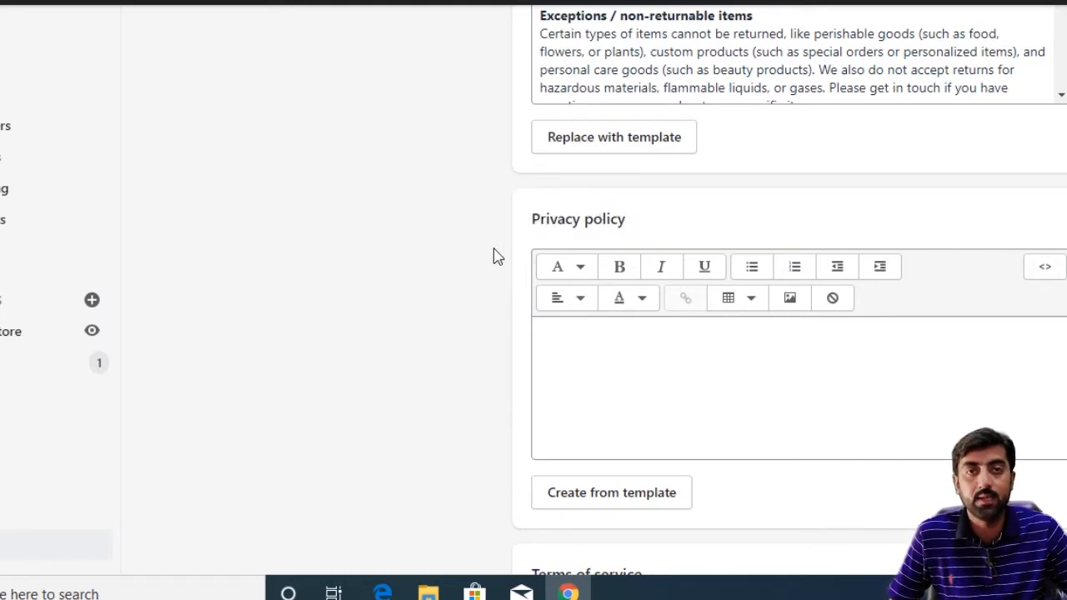
scroll(481, 266, down, 1)
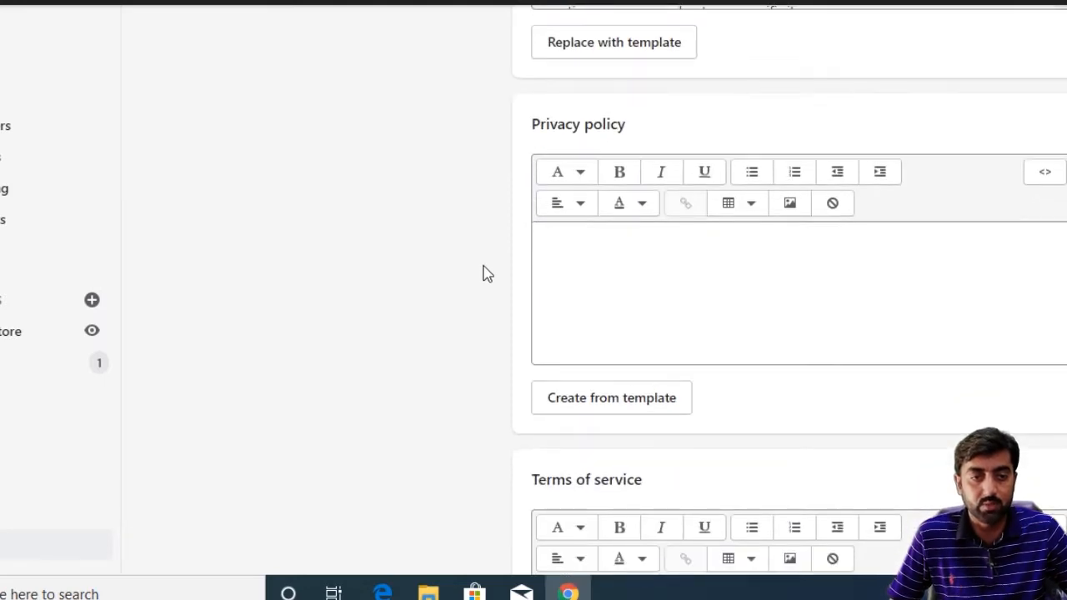
click(620, 404)
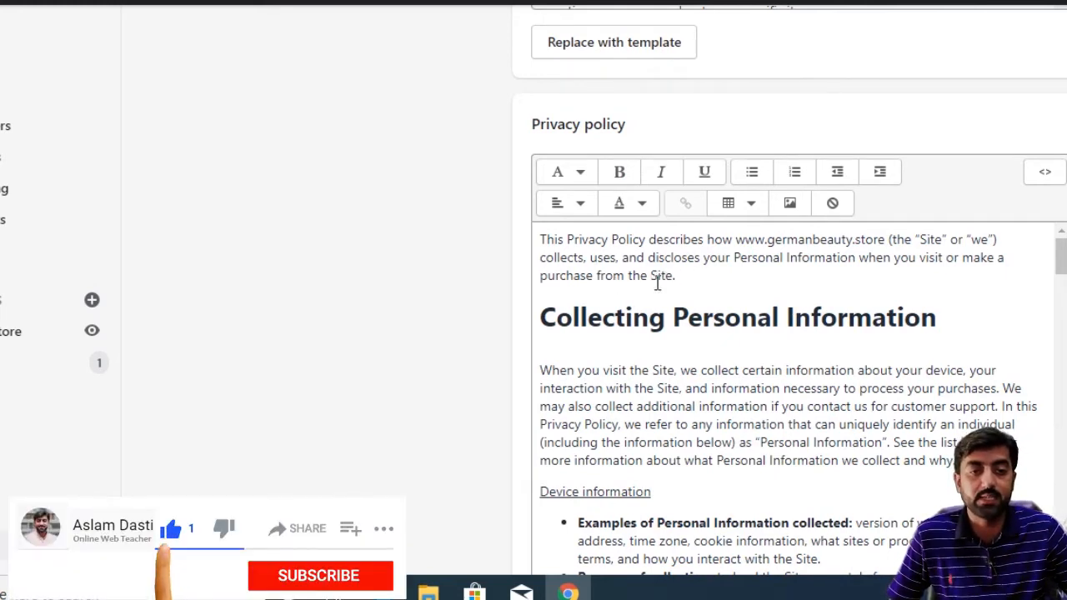
scroll(584, 376, down, 6)
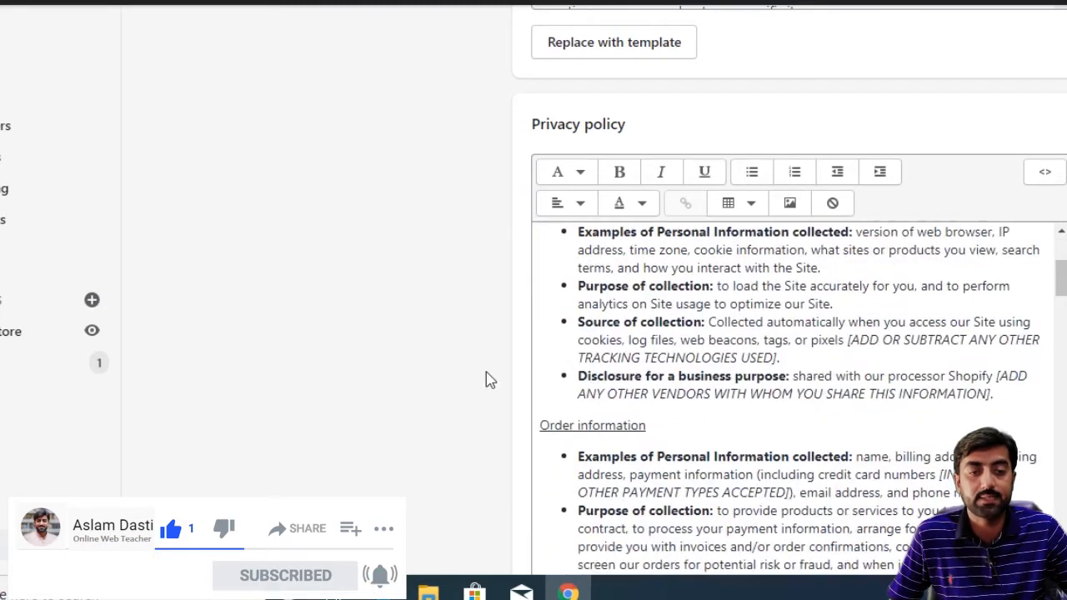
Fill in the terms of service from the store's template and look through the generated text
scroll(489, 377, down, 5)
scroll(517, 367, up, 2)
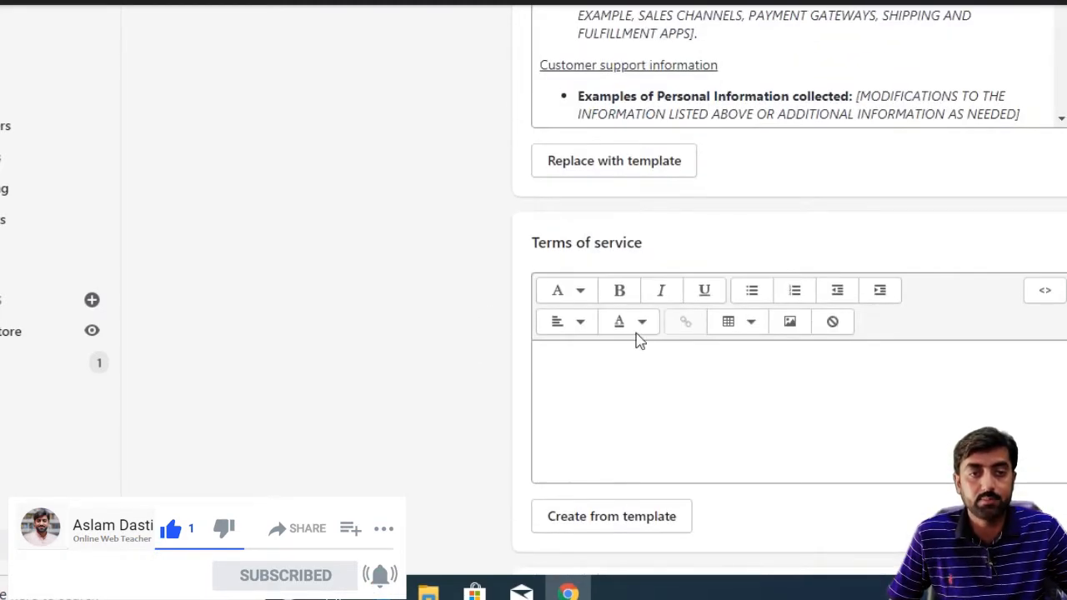
scroll(628, 266, down, 2)
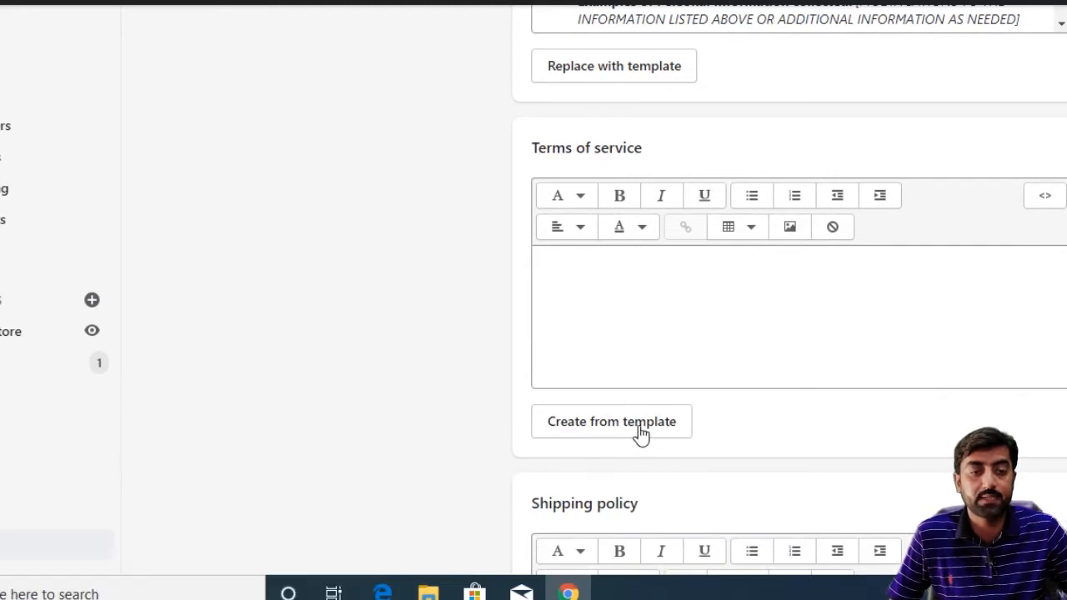
click(606, 424)
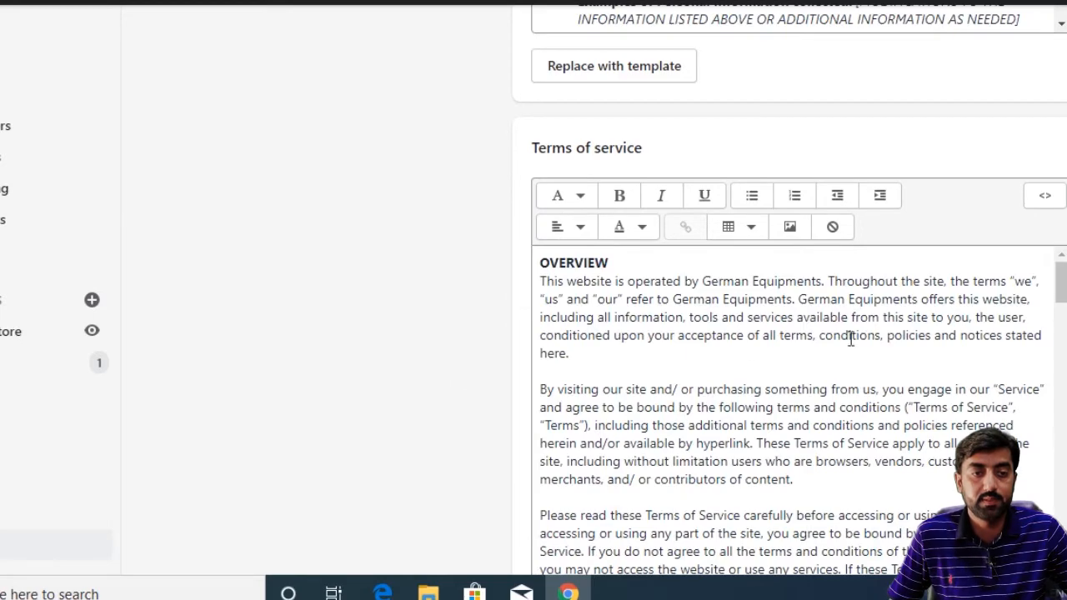
scroll(722, 350, down, 6)
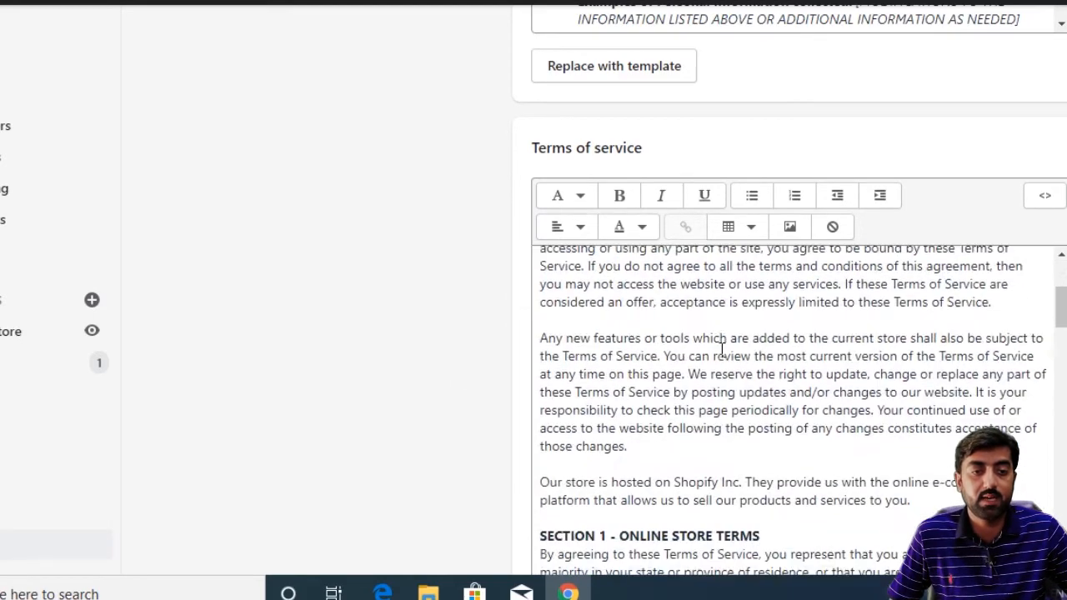
scroll(444, 364, down, 3)
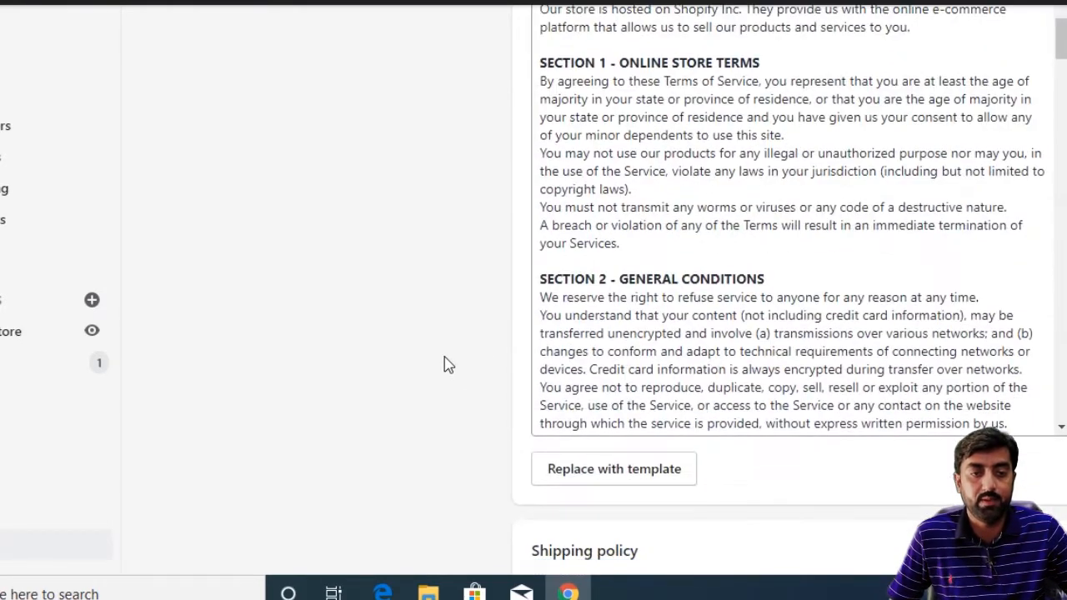
scroll(445, 364, up, 4)
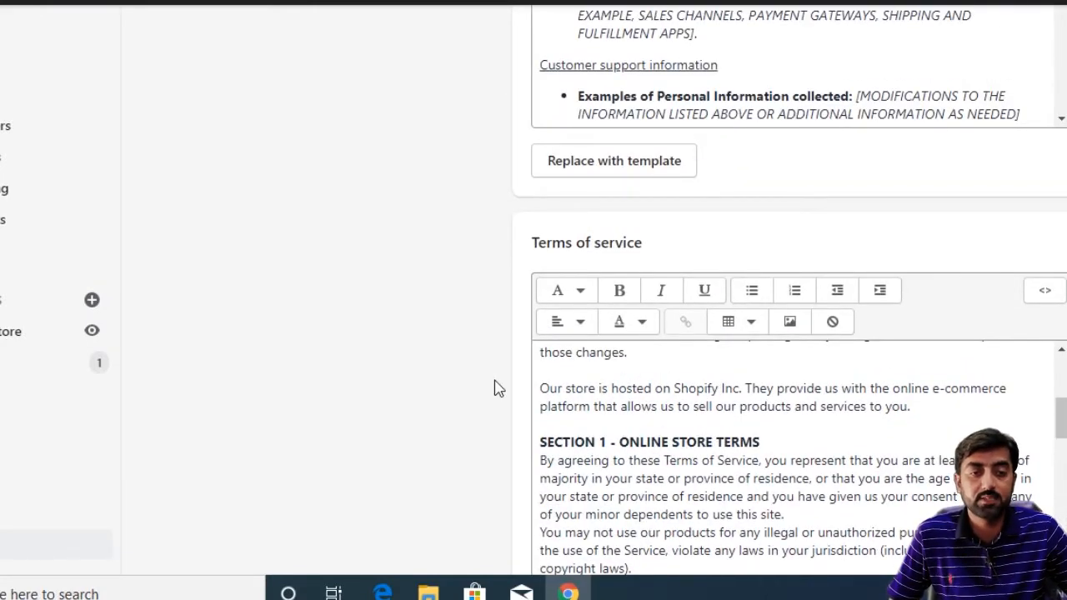
Copy the SHIPPING POLICY section, down to "For further details contact us", from the WordPad document and paste it into the store's shipping policy
scroll(498, 388, down, 5)
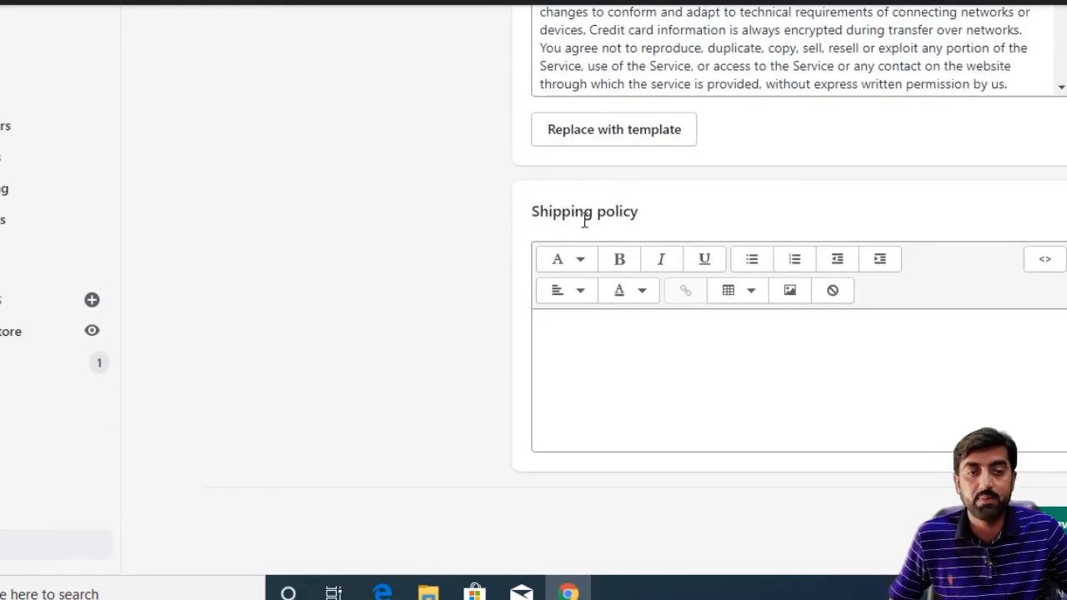
drag(531, 217, 643, 224)
click(600, 215)
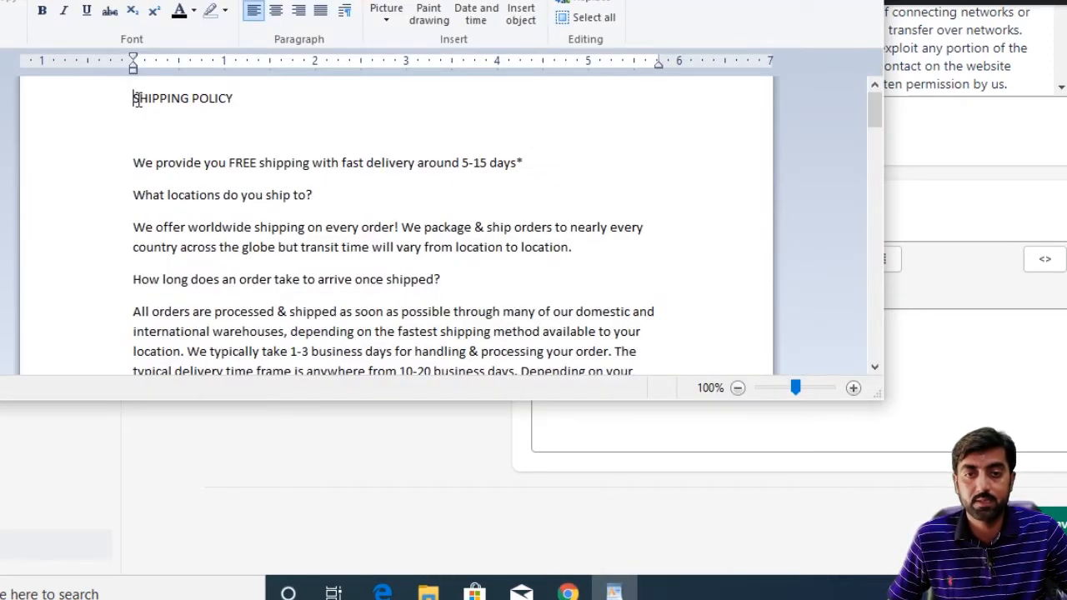
drag(136, 98, 379, 381)
right_click(183, 154)
click(225, 179)
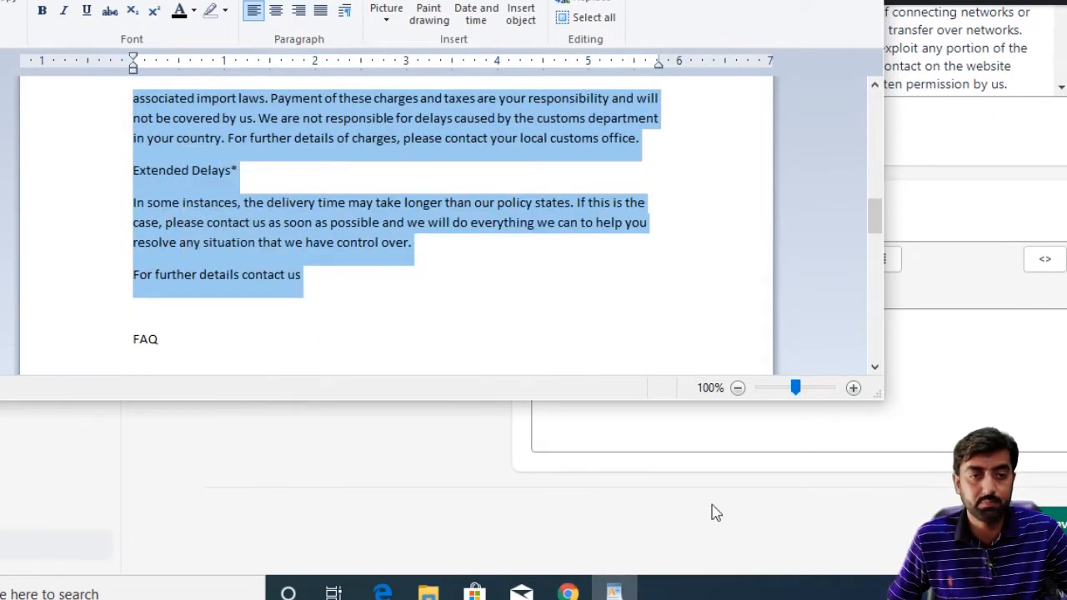
click(691, 457)
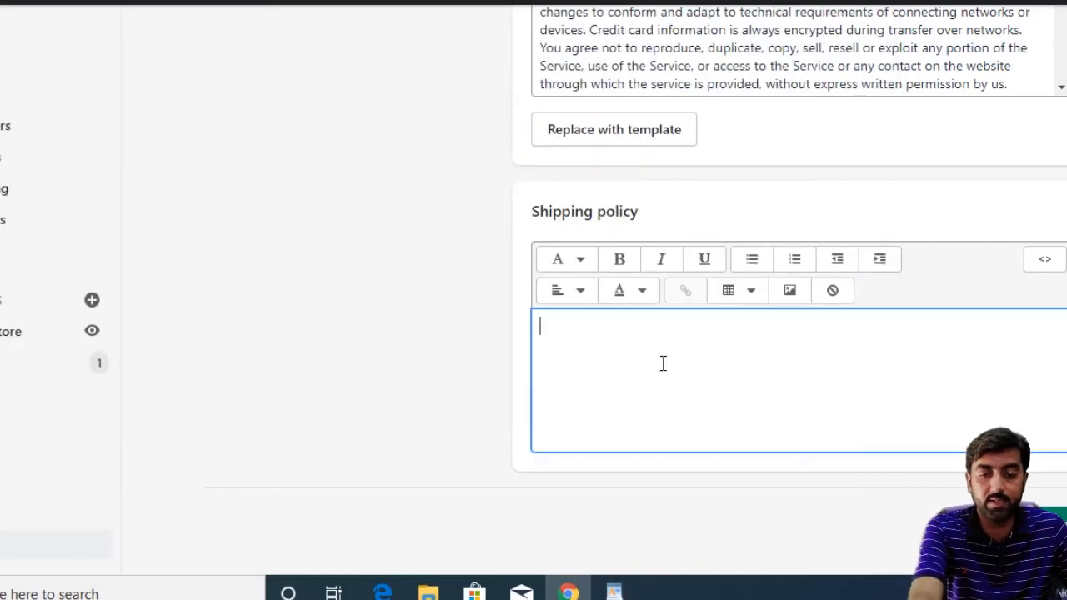
key(ctrl+v)
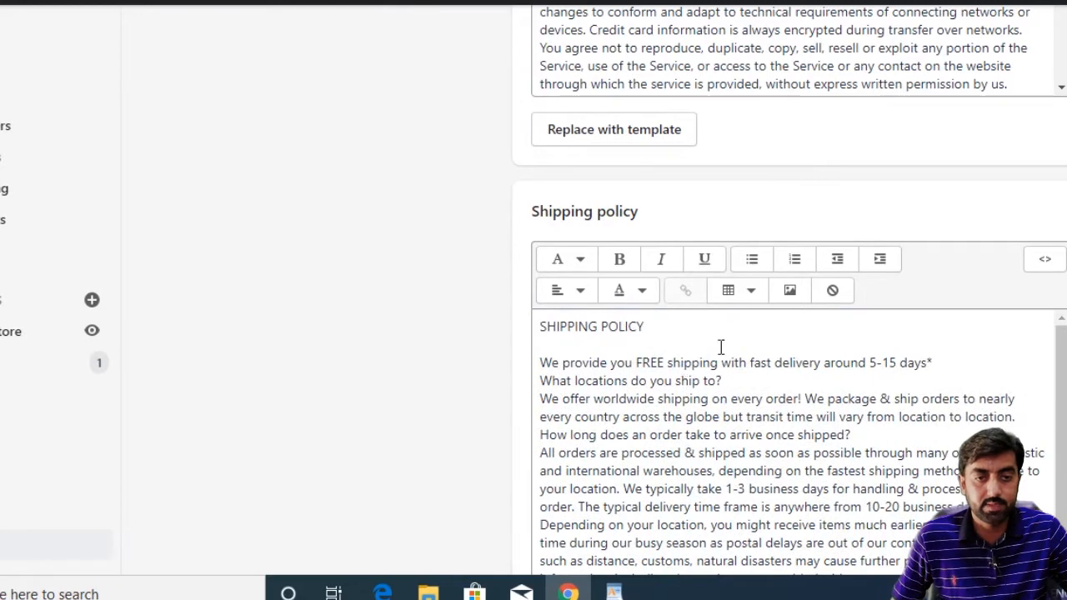
Format the "SHIPPING POLICY" title line of the pasted text as Heading 2
drag(540, 331, 646, 332)
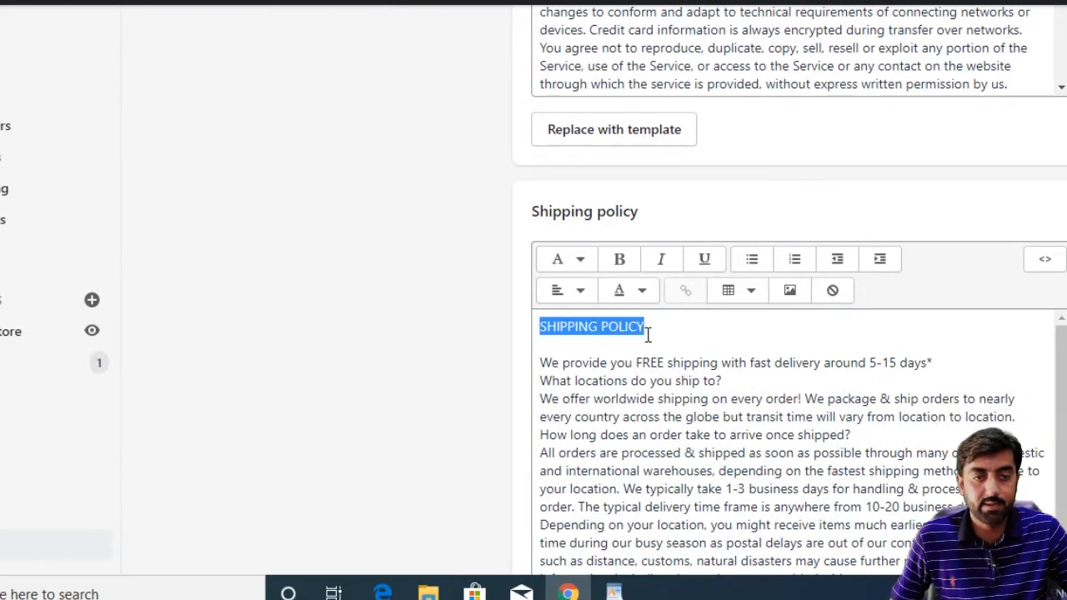
click(580, 260)
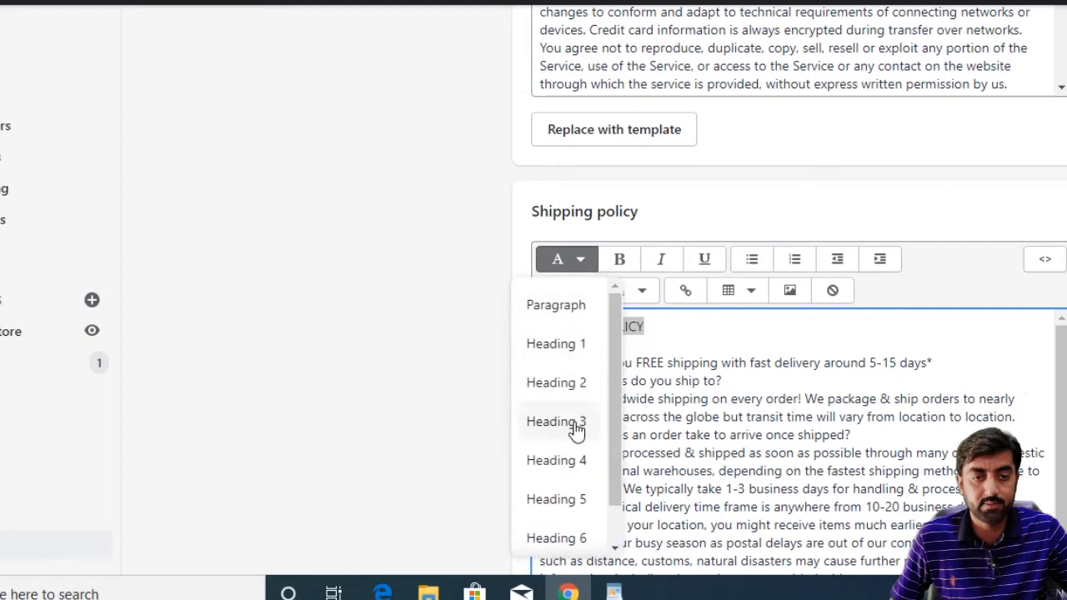
click(574, 383)
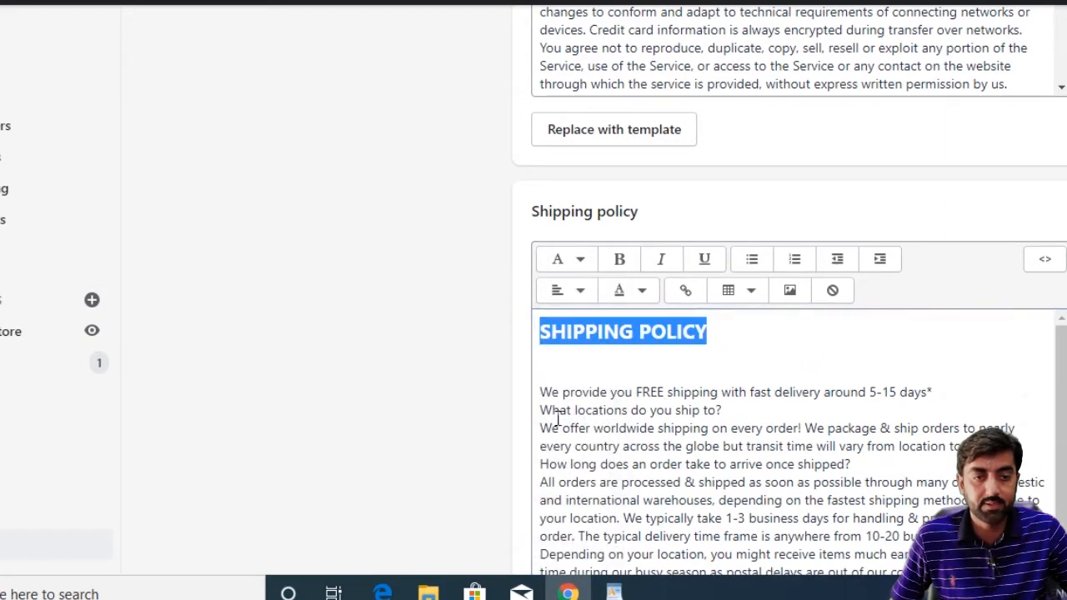
Remove the extra blank line below the SHIPPING POLICY heading and start a new paragraph at "What locations do you ship to?"
click(544, 394)
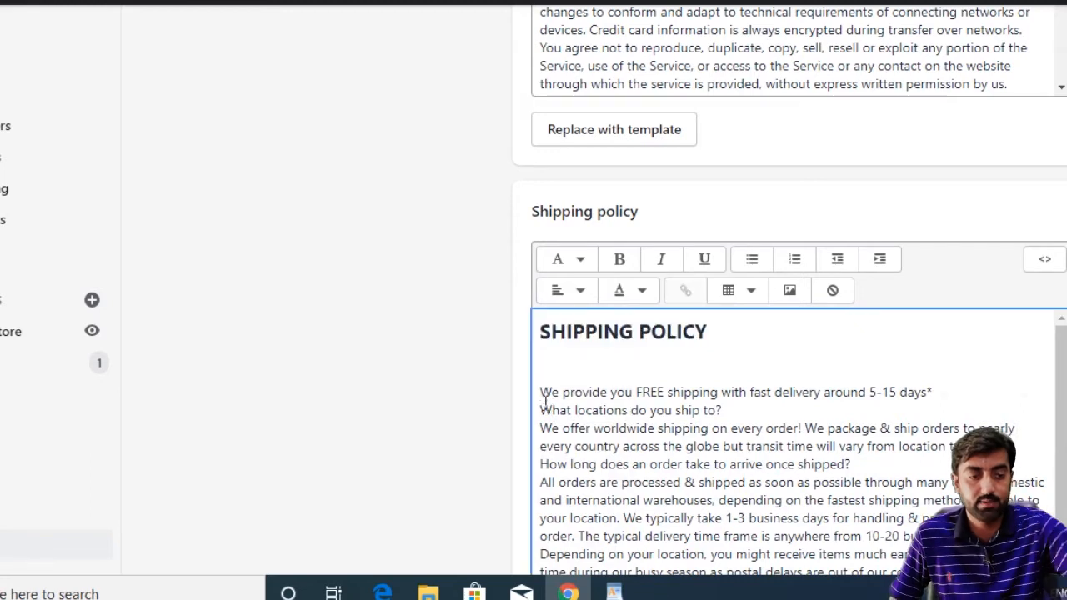
key(BackSpace)
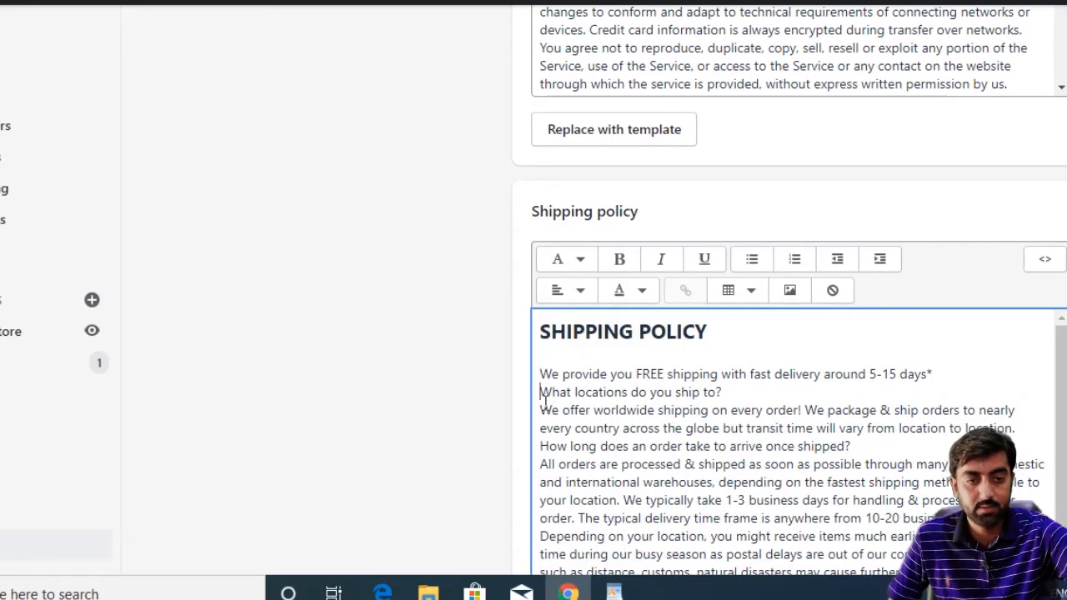
key(Return)
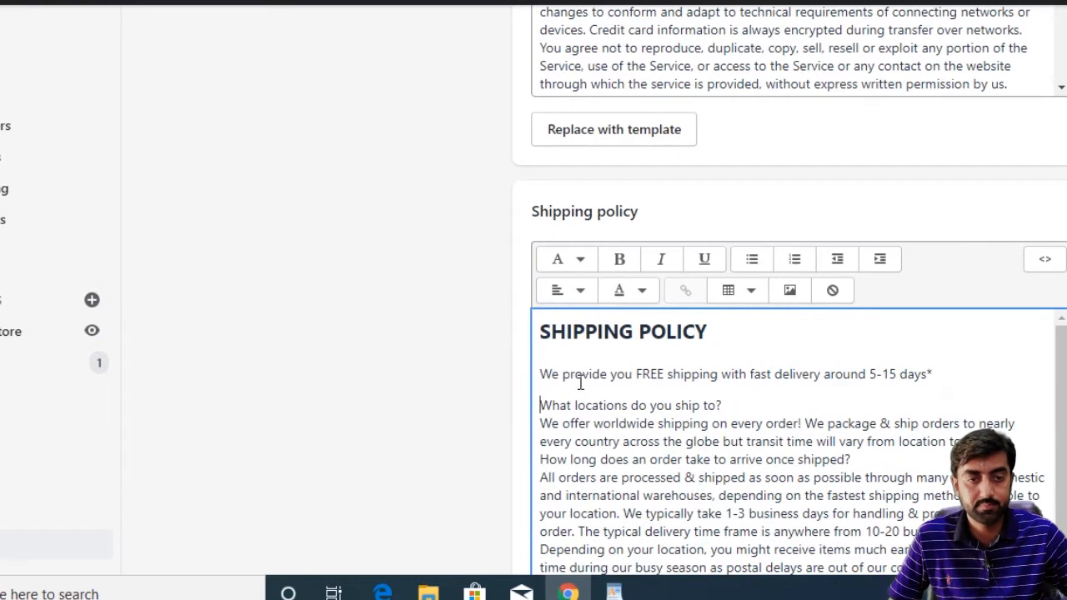
Make the line "We provide you FREE shipping with fast delivery around 5-15 days*" bold
drag(543, 377, 956, 367)
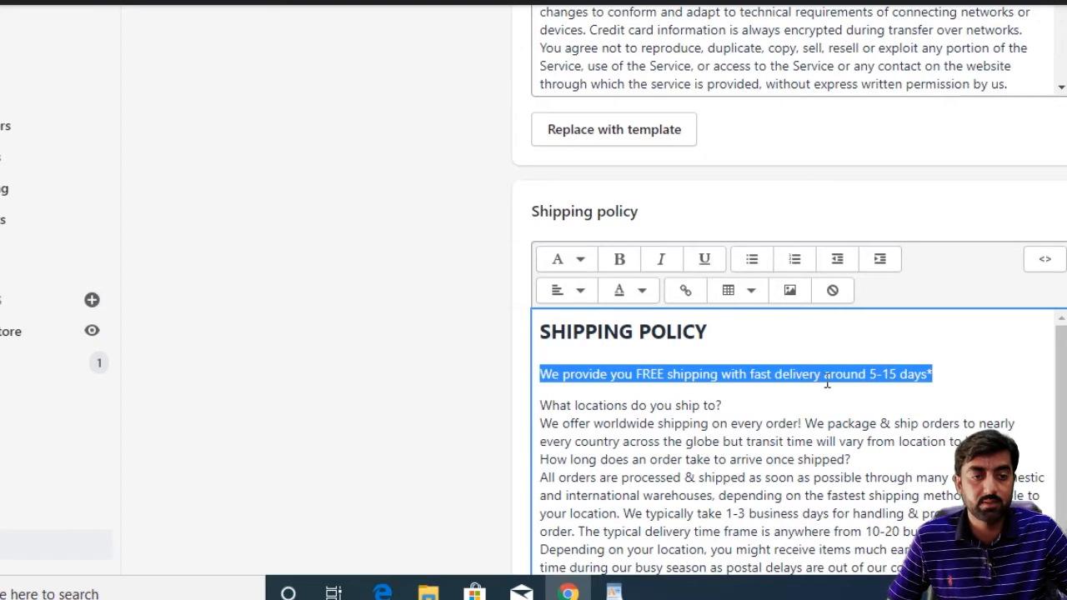
click(619, 259)
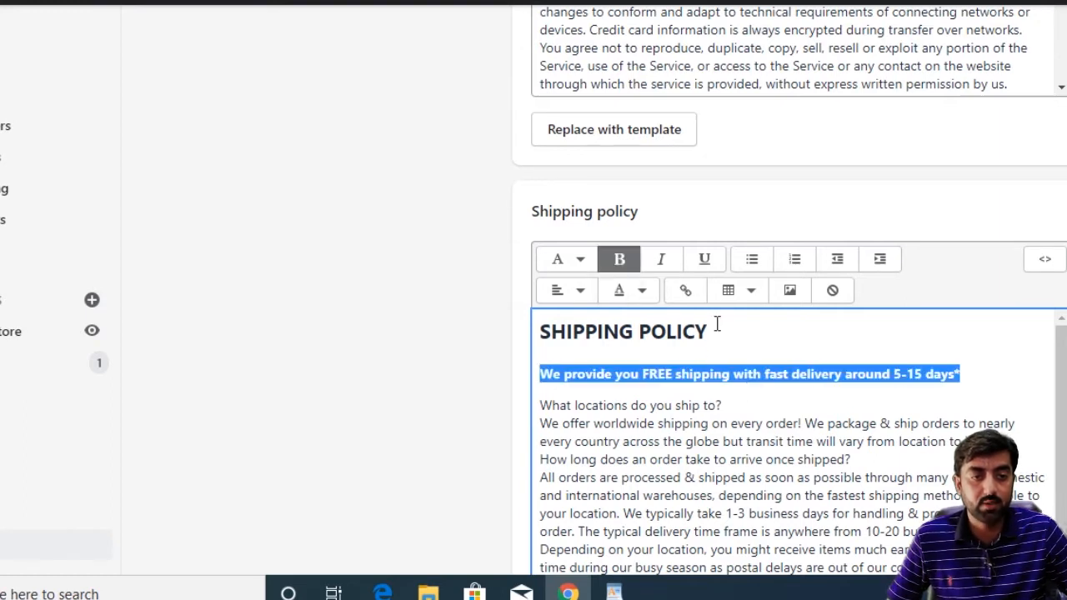
click(644, 297)
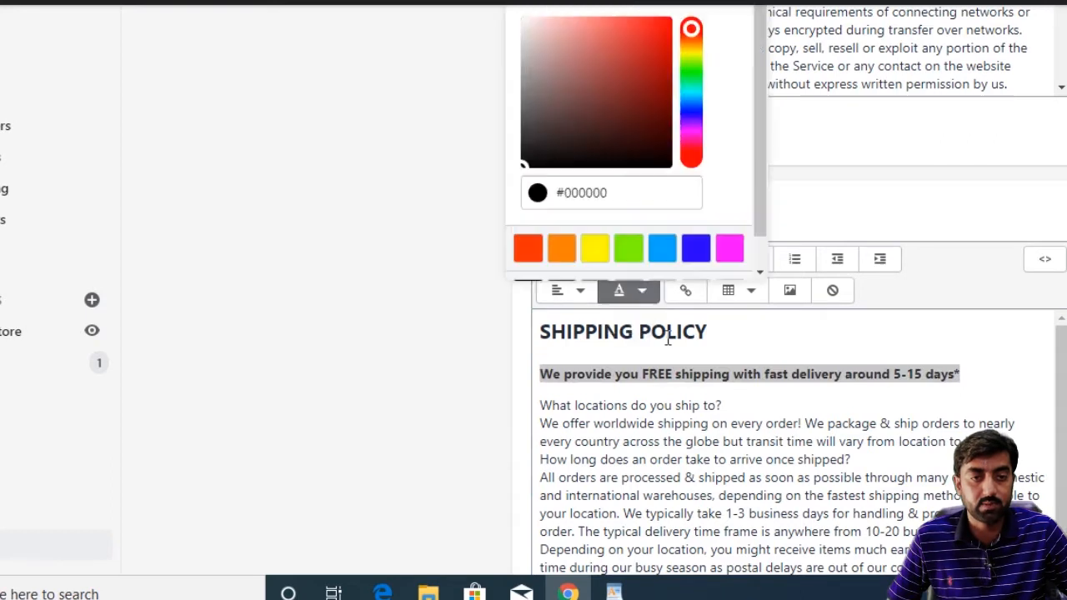
click(702, 275)
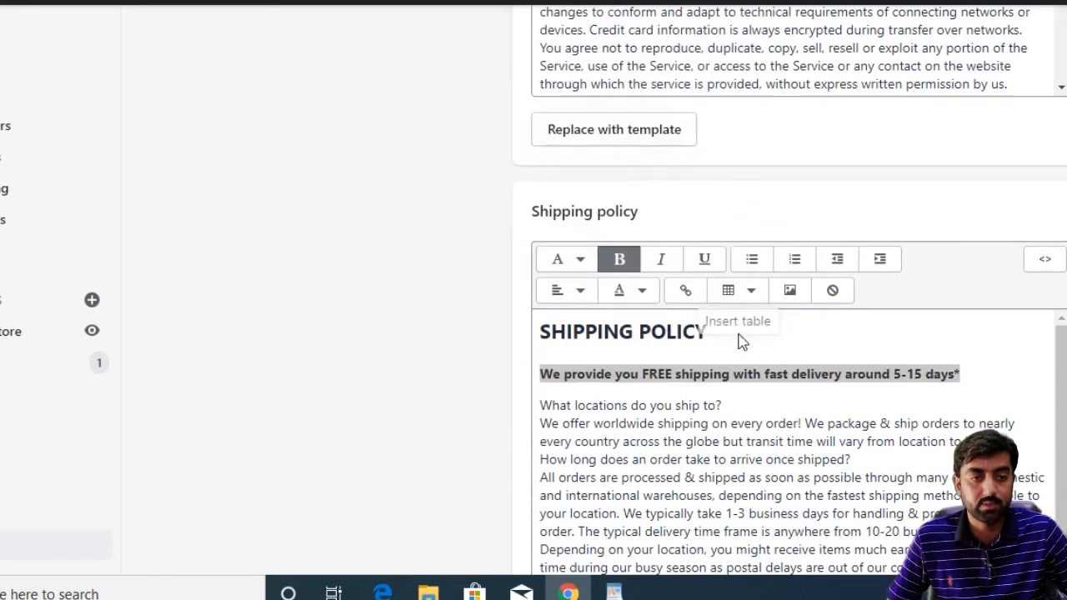
Try removing bold from the line "We provide you FREE shipping with fast delivery around 5-15 days*" and making it italic
click(791, 389)
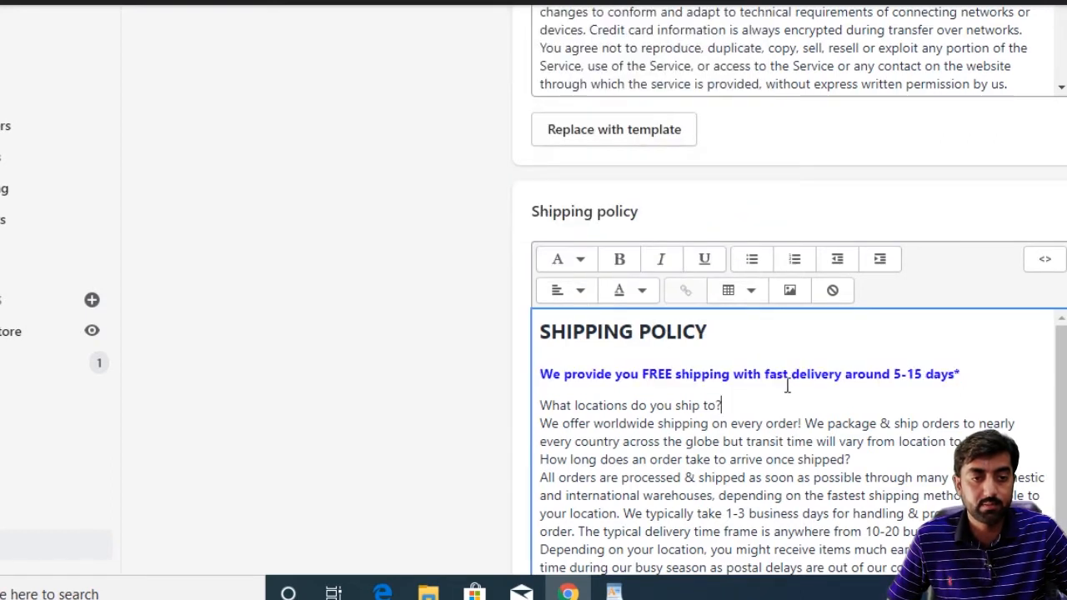
drag(542, 371, 993, 364)
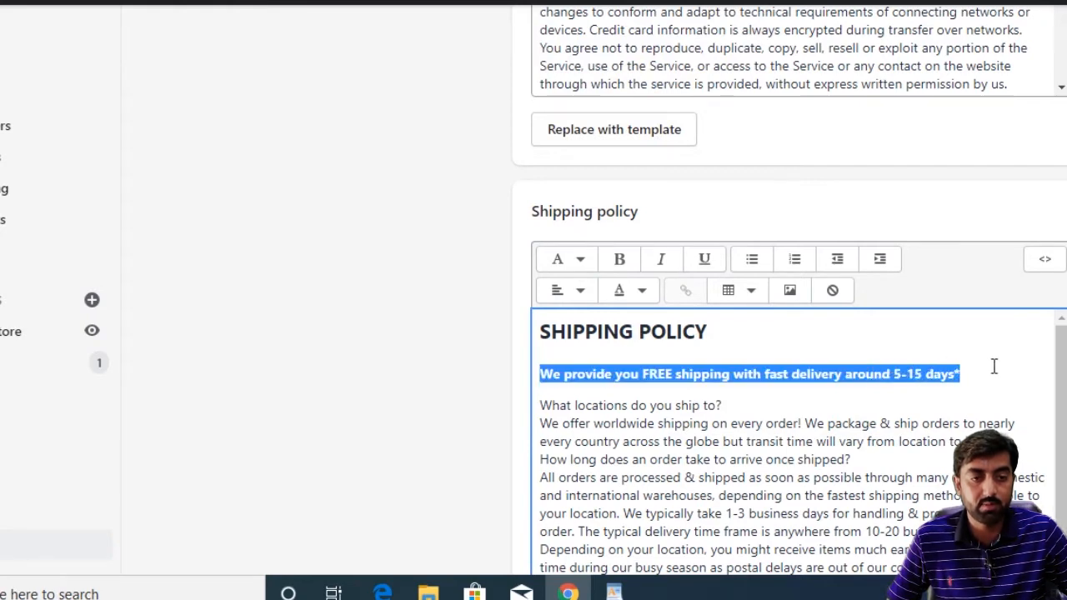
click(620, 260)
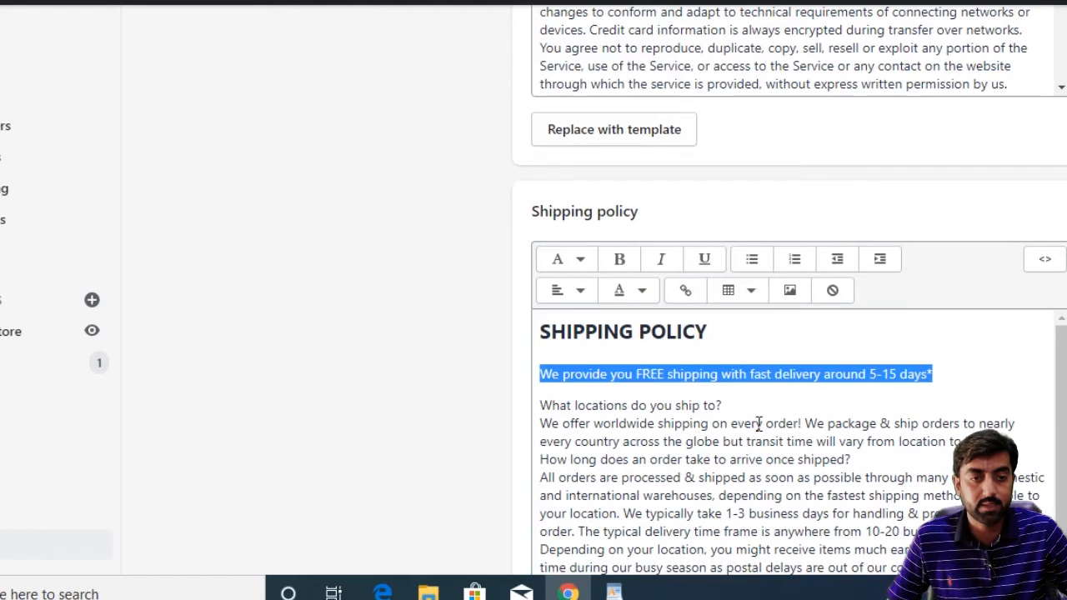
click(622, 258)
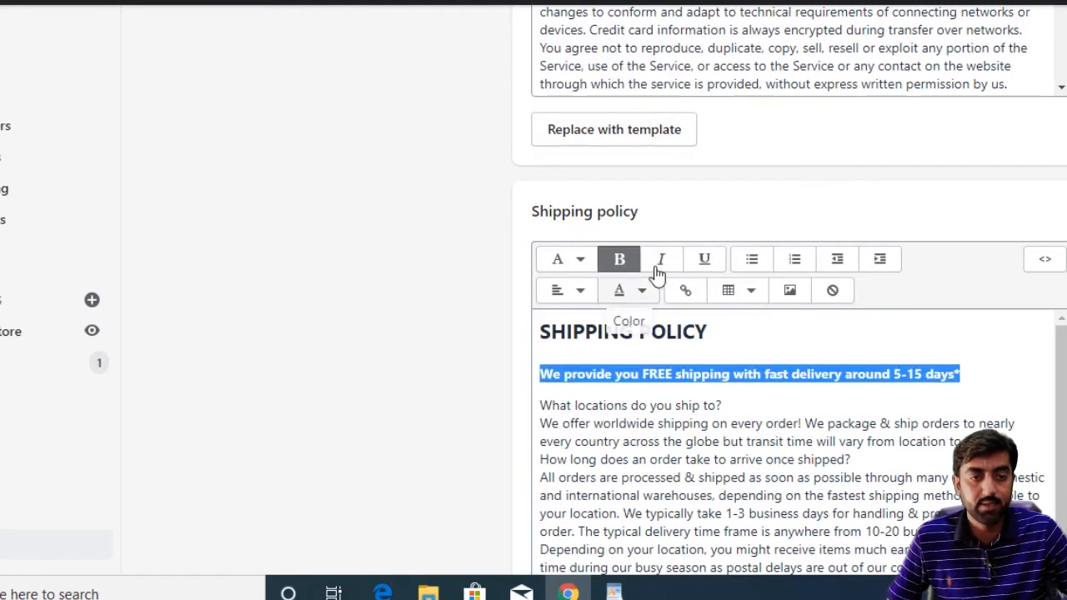
click(661, 265)
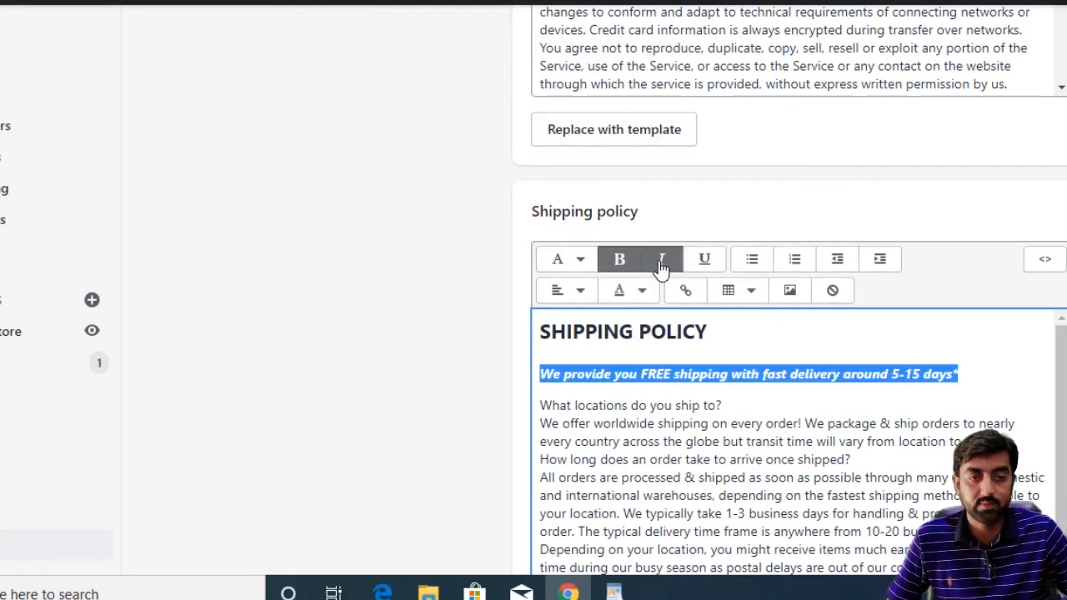
click(661, 266)
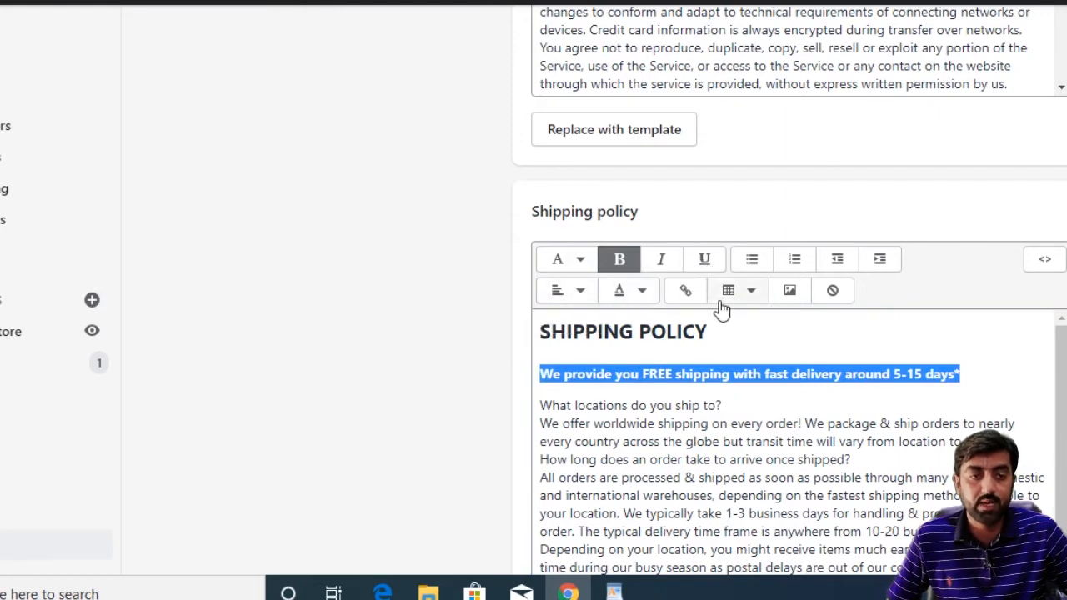
Put the closing line "For further details contact us" in its own paragraph and add an empty paragraph below it
click(753, 405)
scroll(752, 404, down, 8)
scroll(753, 405, down, 3)
scroll(750, 405, down, 5)
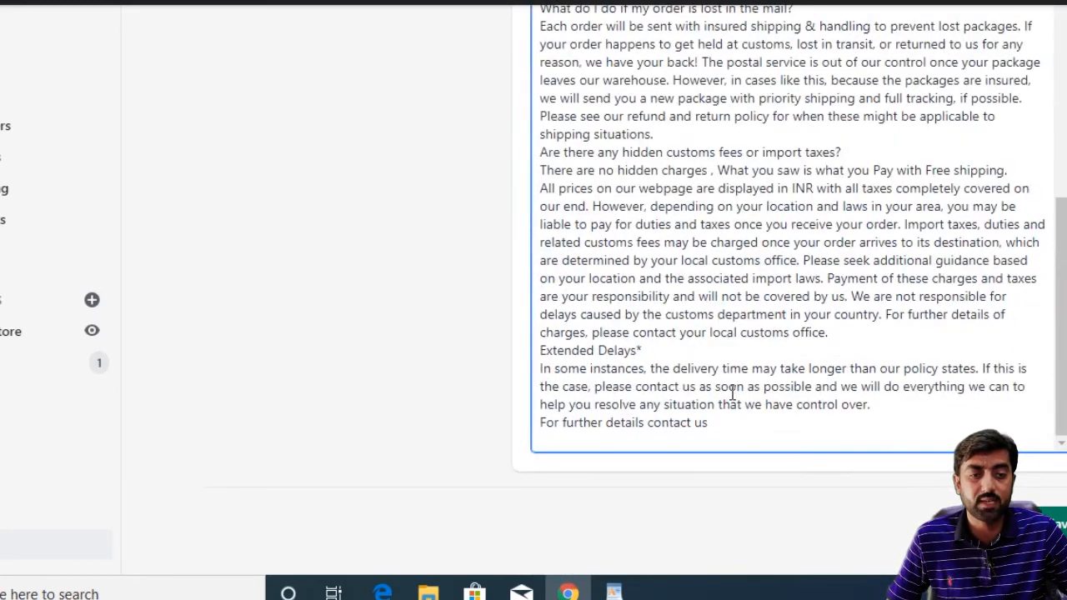
click(544, 423)
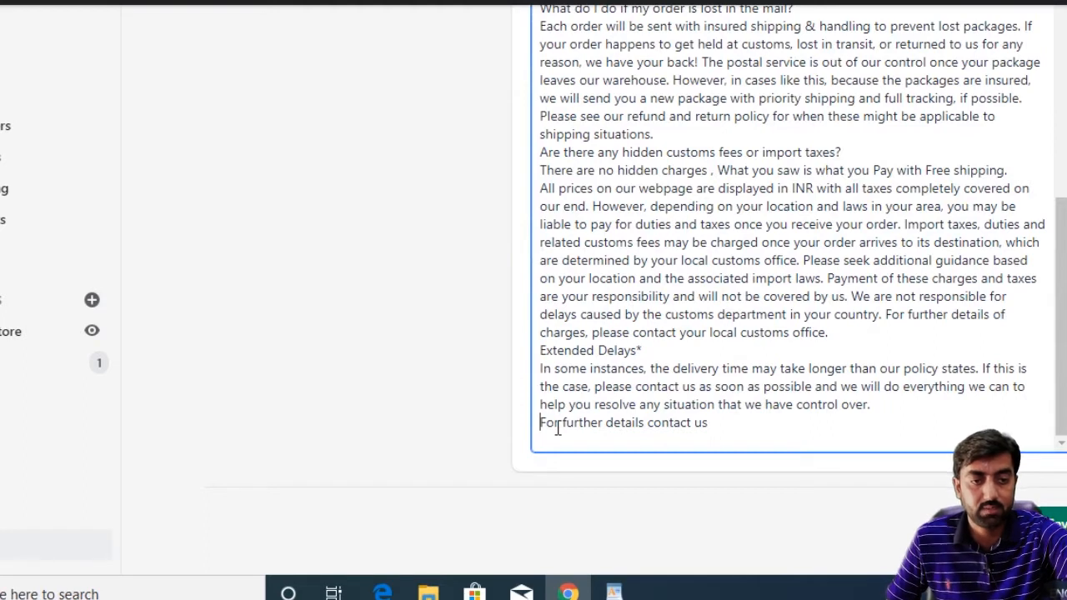
key(Return)
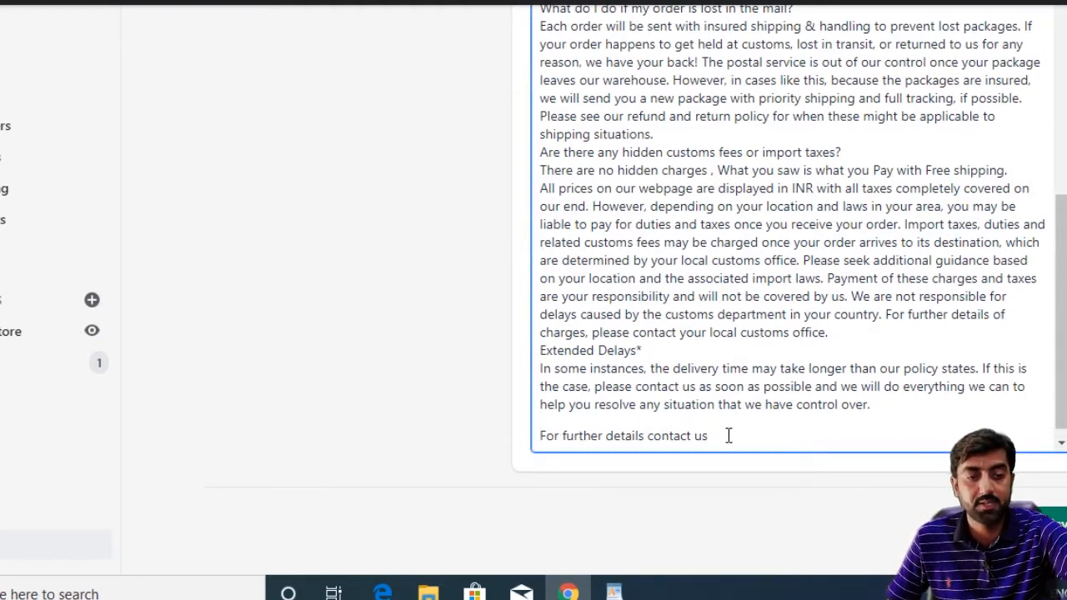
key(Return)
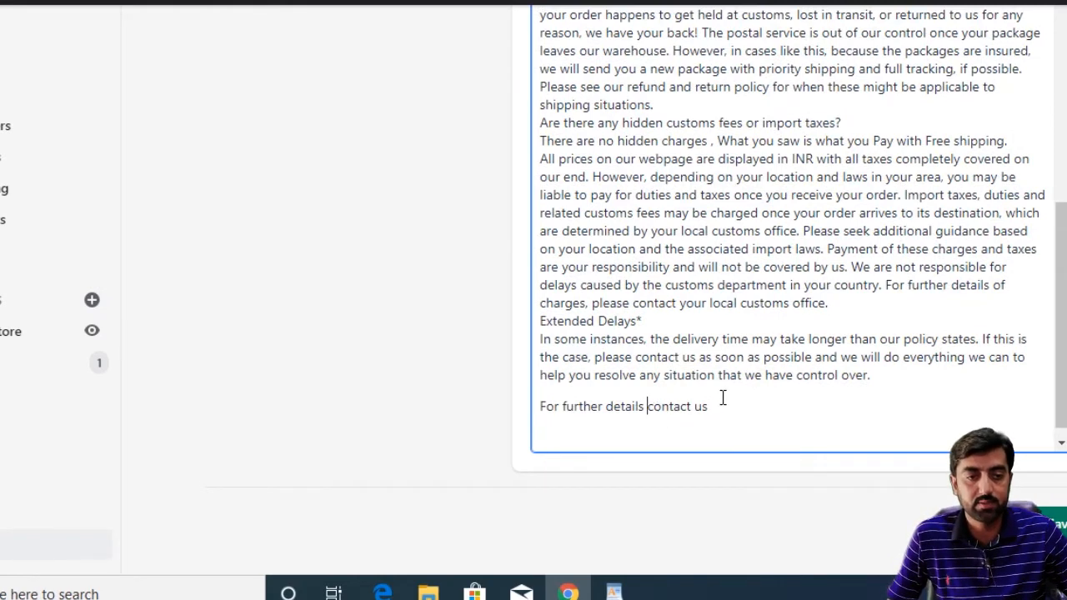
shift+click(715, 402)
click(622, 433)
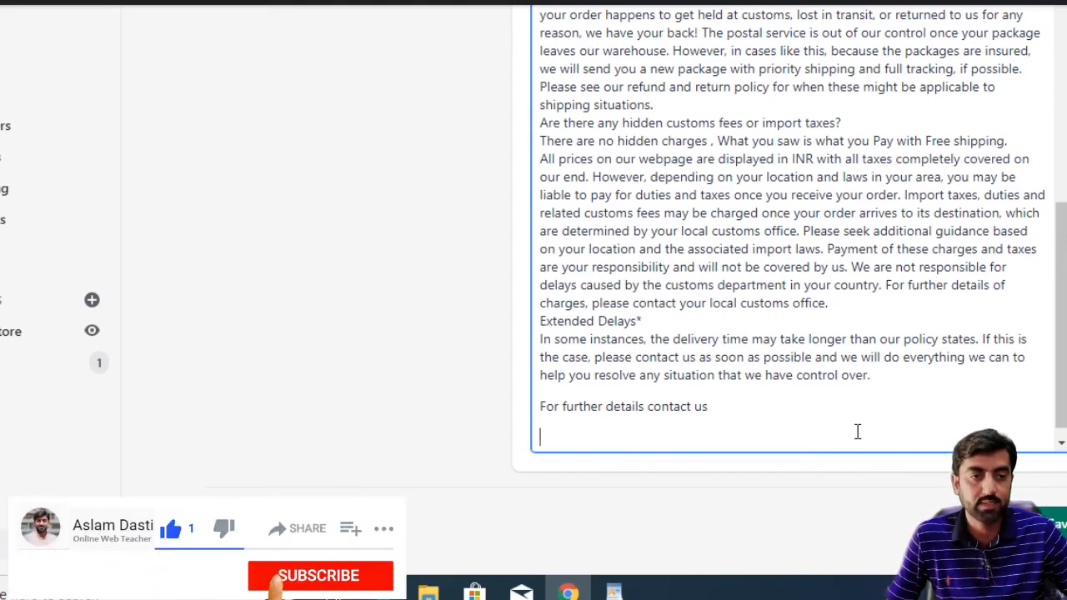
Review the formatted shipping policy from its heading down and save the store's legal pages
scroll(923, 421, up, 1)
scroll(923, 421, up, 10)
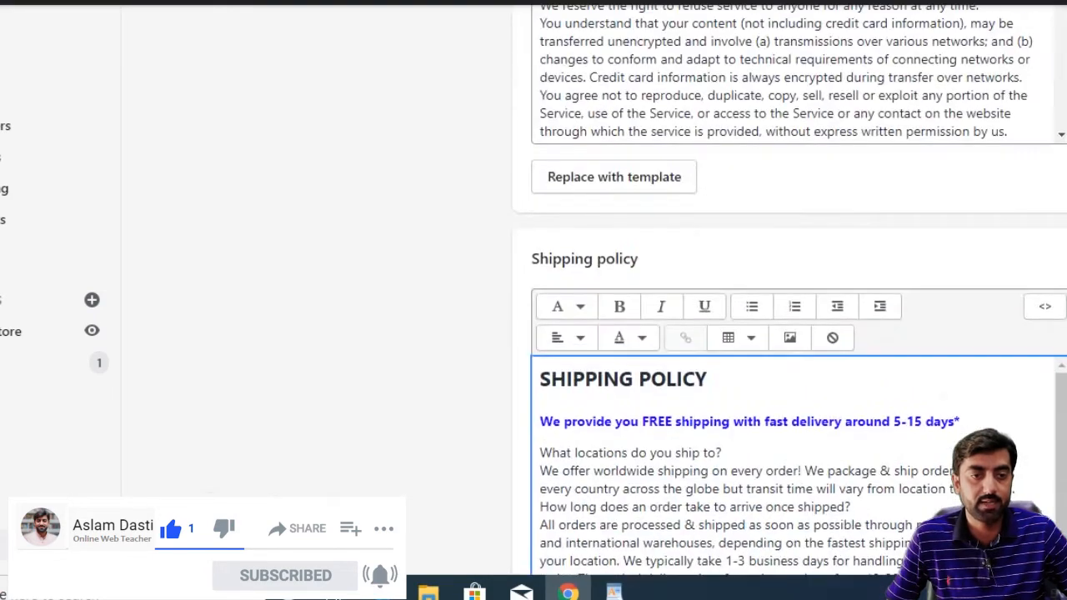
scroll(834, 233, down, 5)
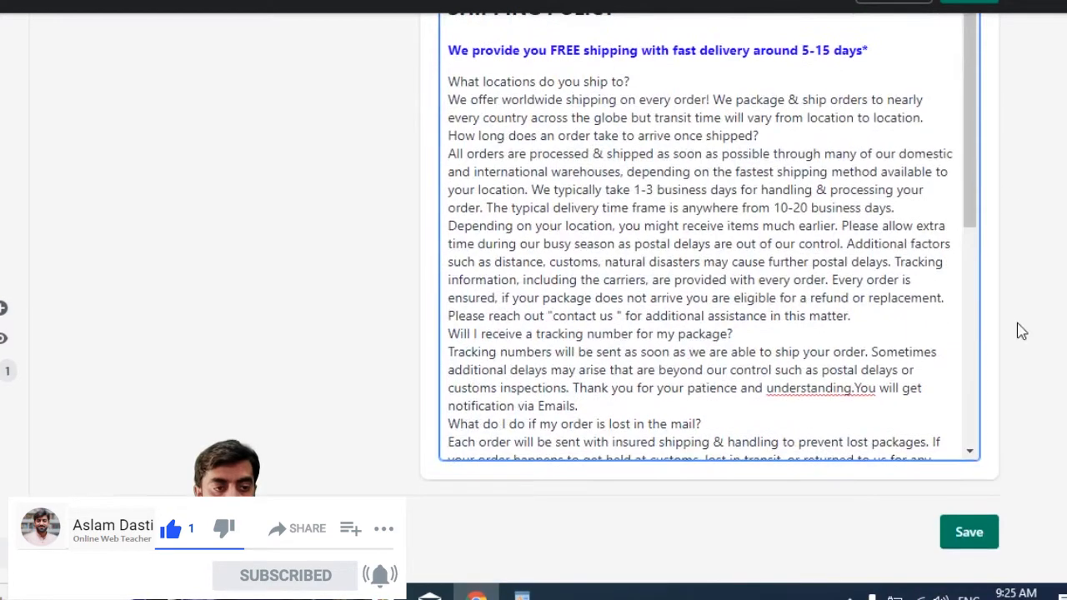
click(970, 534)
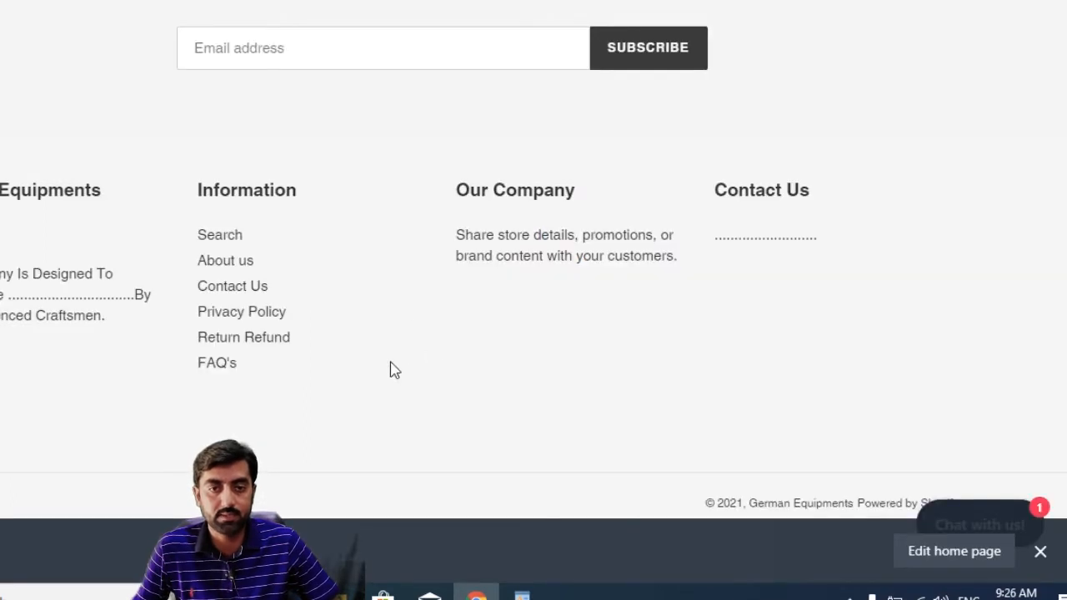
Check the Information links in the storefront footer and open the online store's list of pages in the admin
drag(199, 197, 307, 193)
click(301, 227)
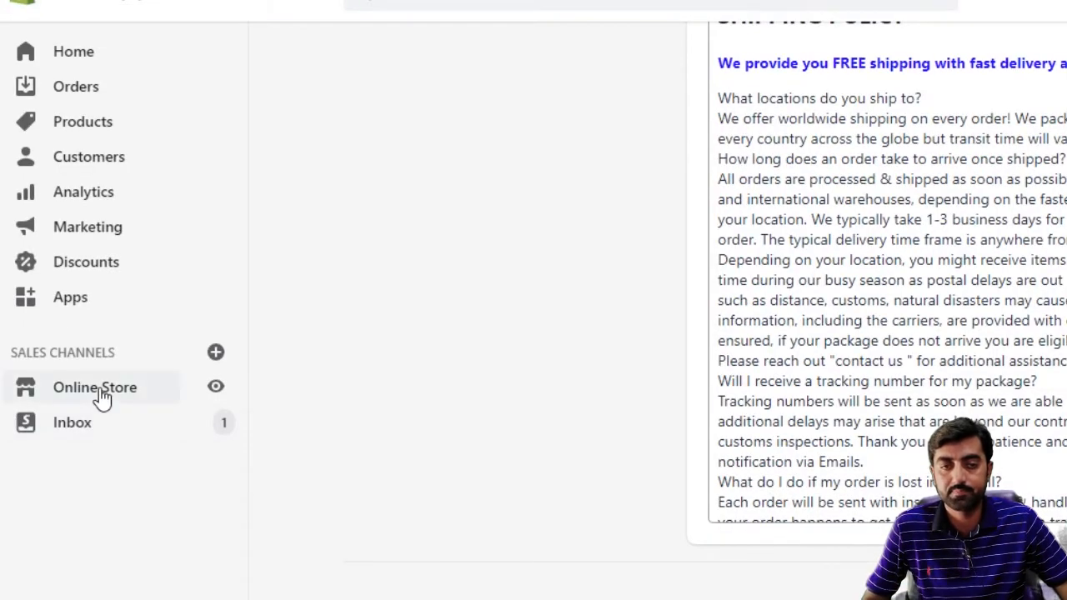
click(98, 388)
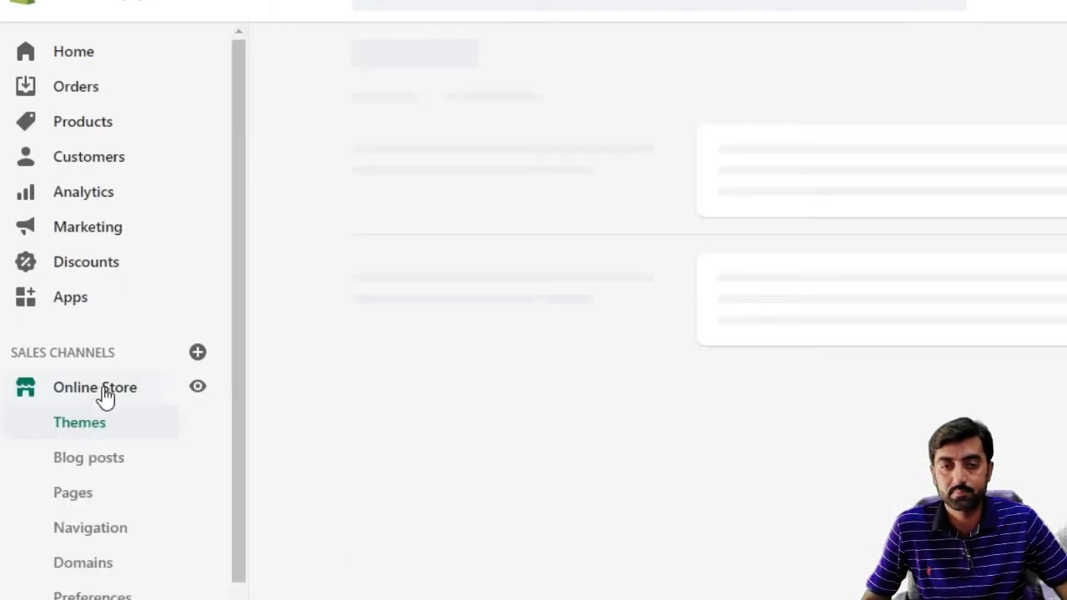
click(80, 498)
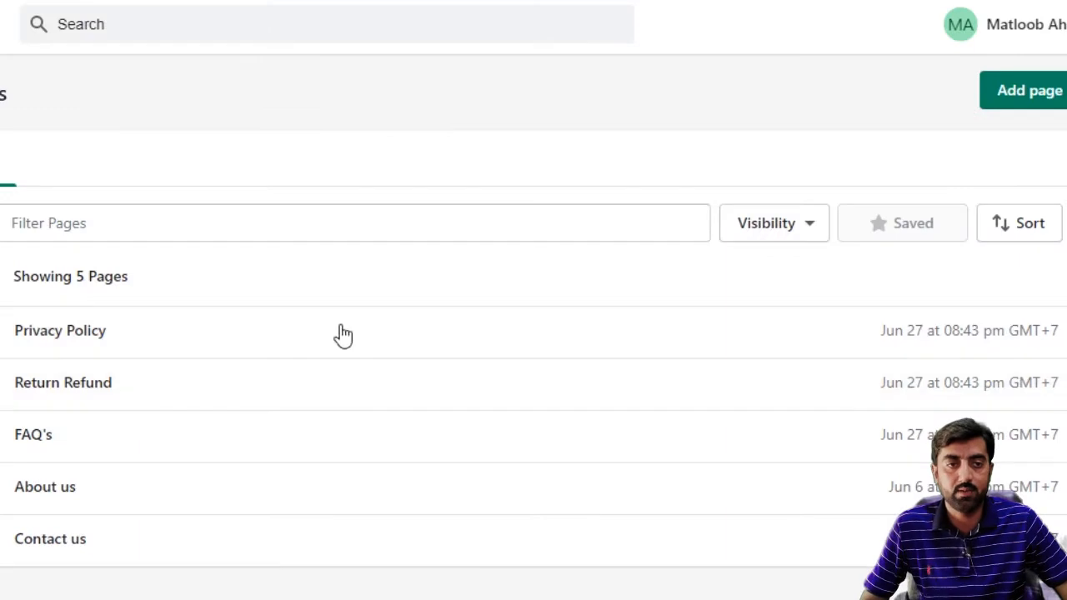
Open the form for adding a page and examine its title, content, theme template and search listing options
right_click(1025, 96)
click(926, 131)
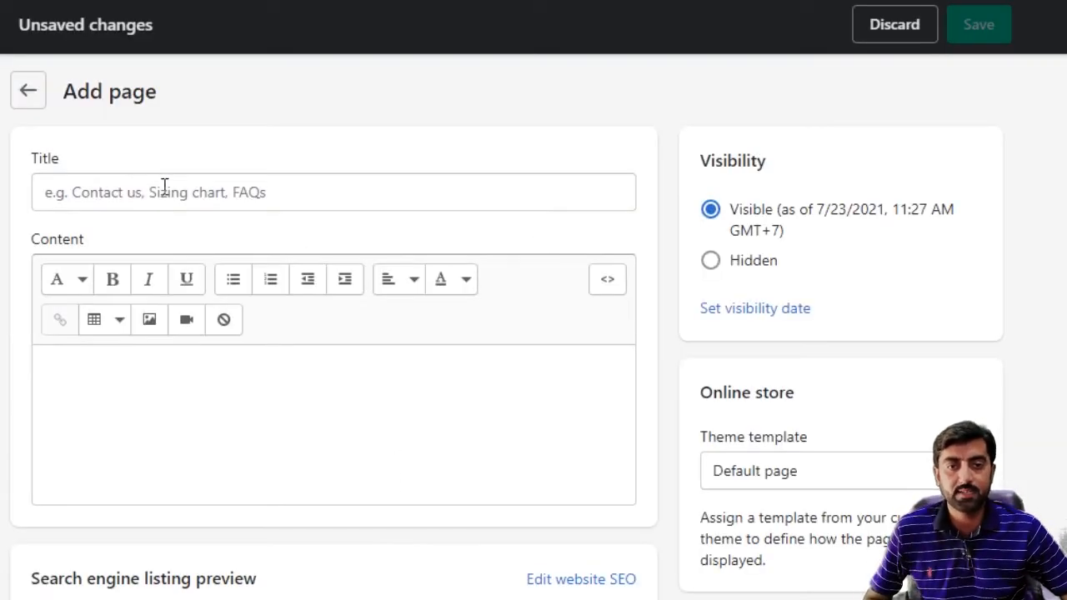
click(165, 195)
click(151, 380)
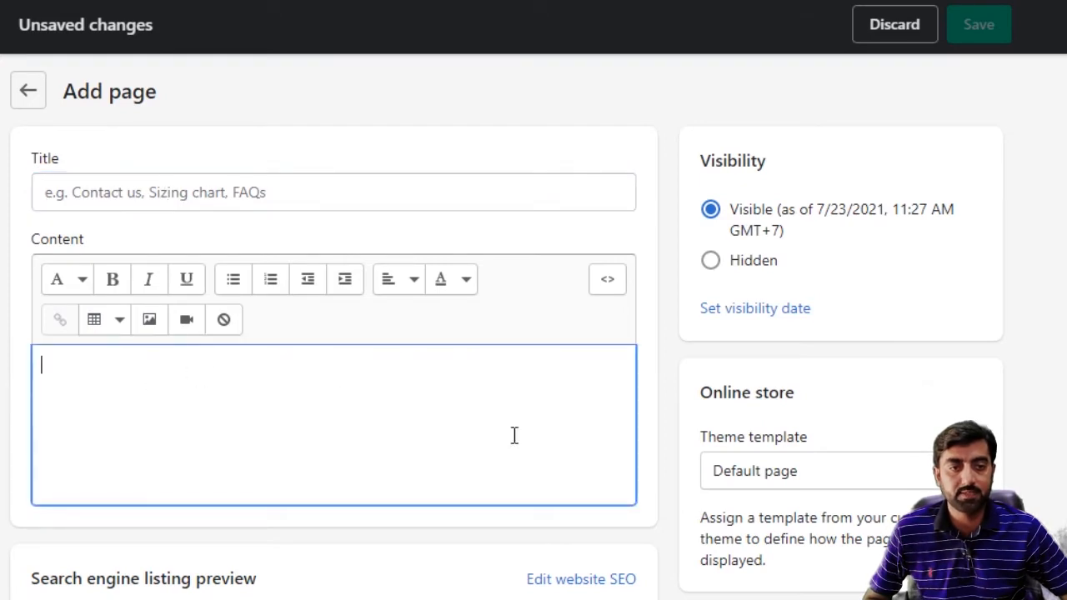
click(807, 469)
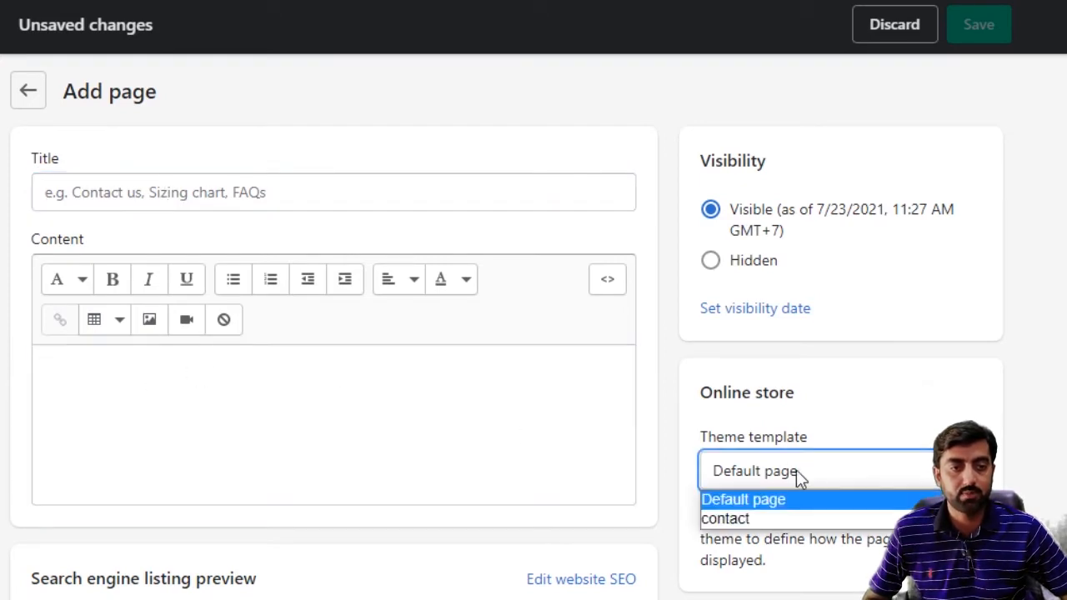
click(676, 567)
scroll(501, 526, down, 1)
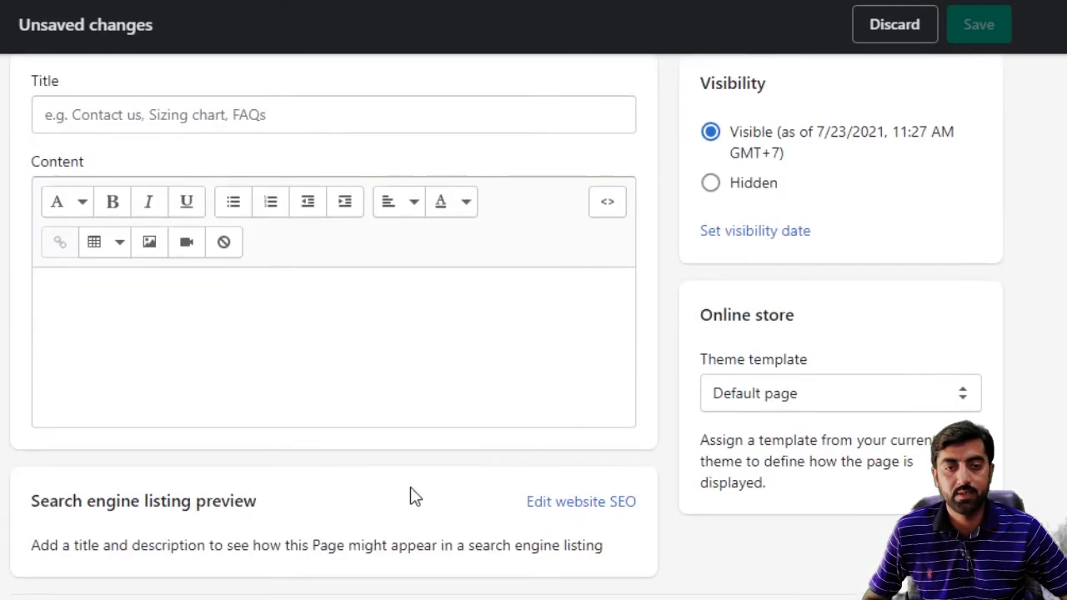
scroll(305, 450, up, 1)
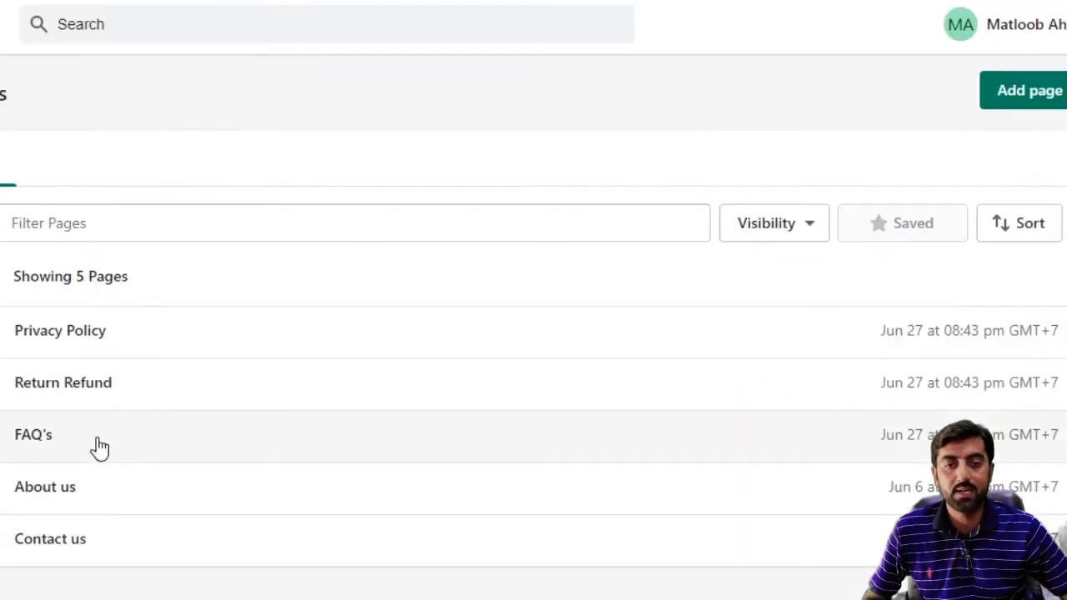
Open the FAQ's page and copy the FAQ section, down to "What you see is what you pay.", from the WordPad document
click(36, 442)
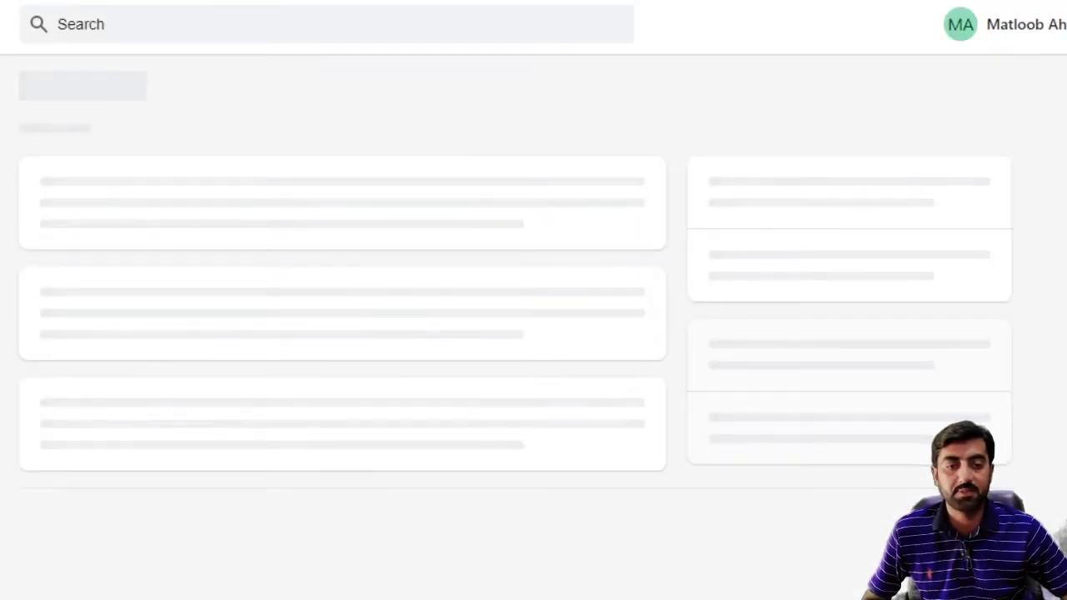
key(alt+Tab)
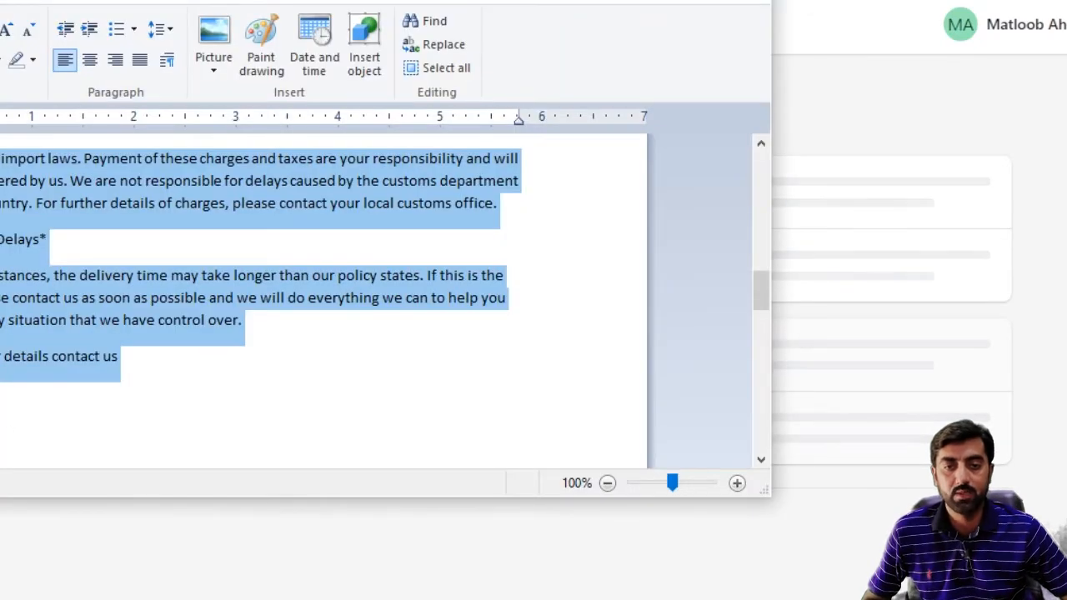
click(4, 430)
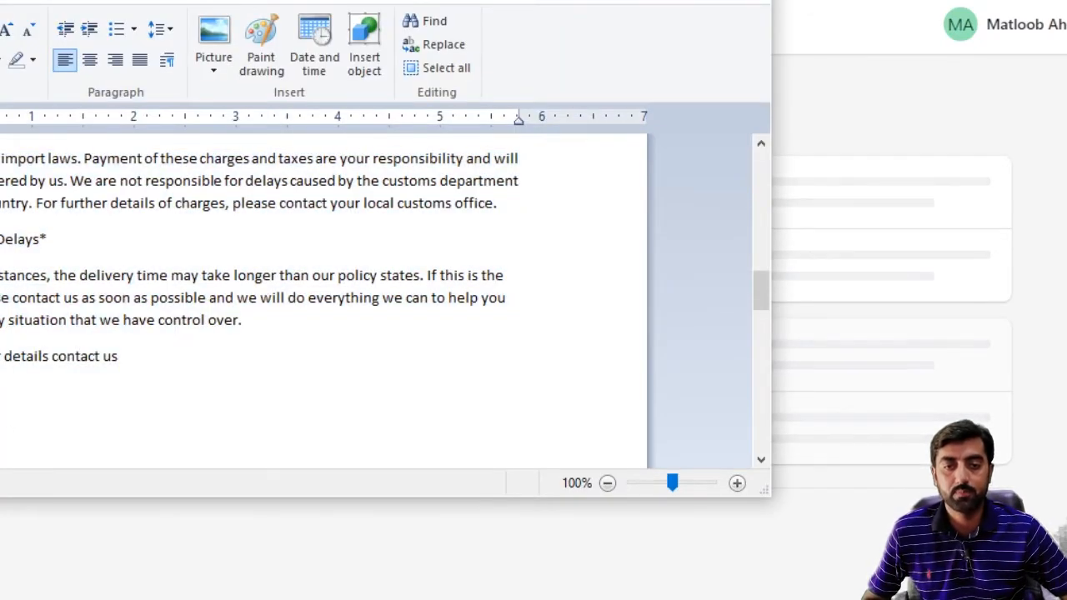
drag(2, 427, 526, 442)
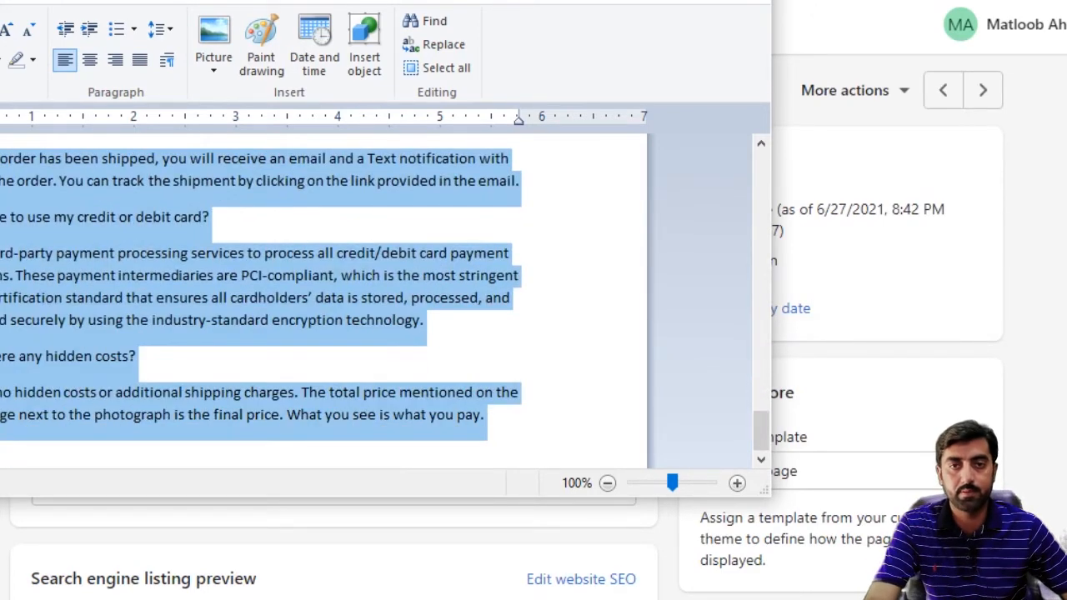
key(alt+Tab)
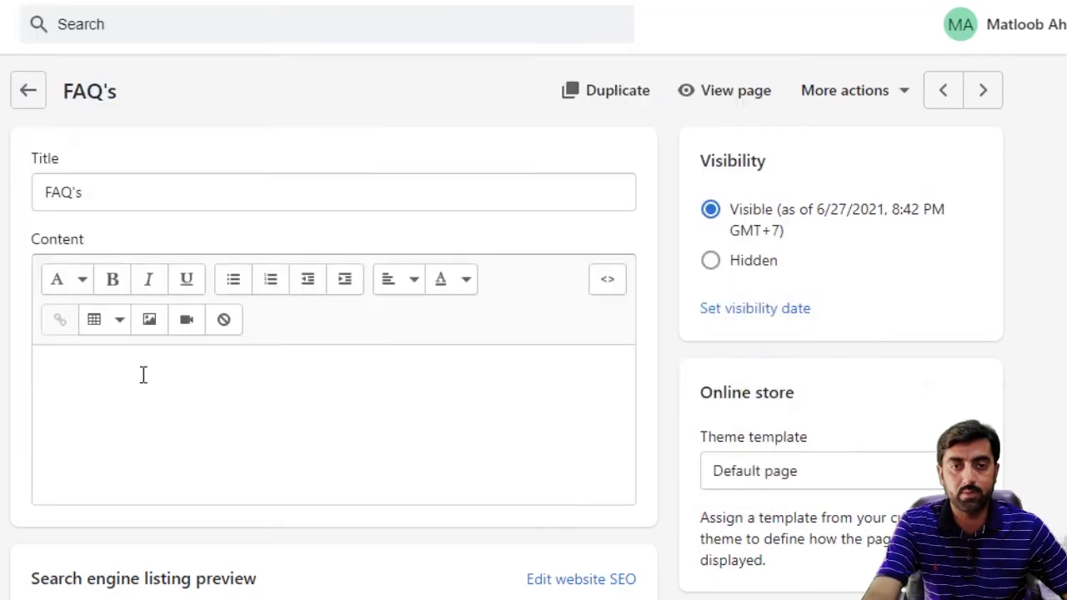
Paste the copied FAQ text into the content of the FAQ's page and save the page
click(134, 377)
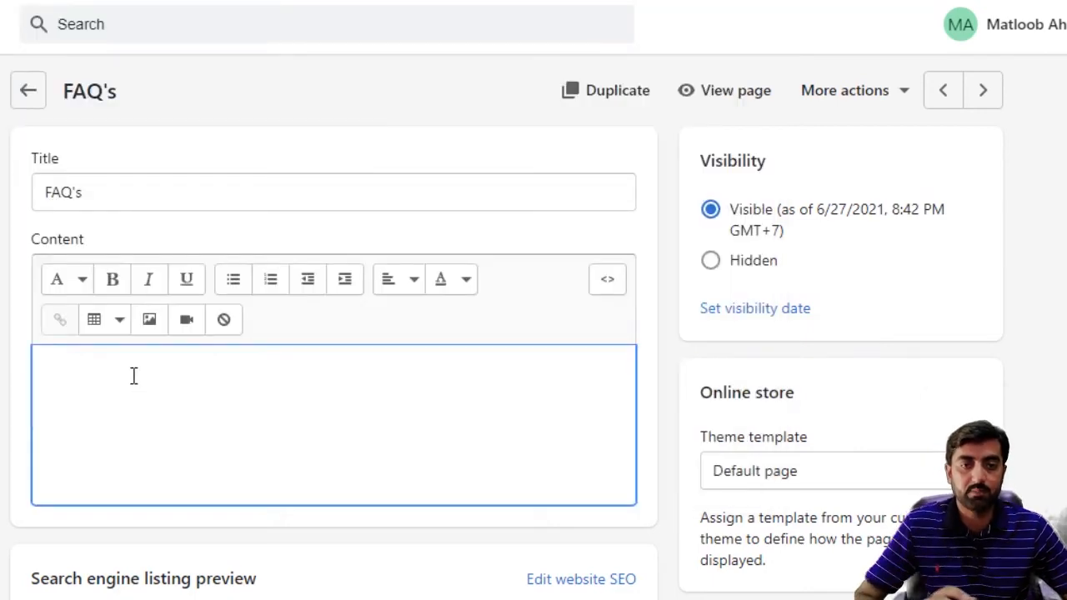
key(ctrl+v)
scroll(294, 461, up, 10)
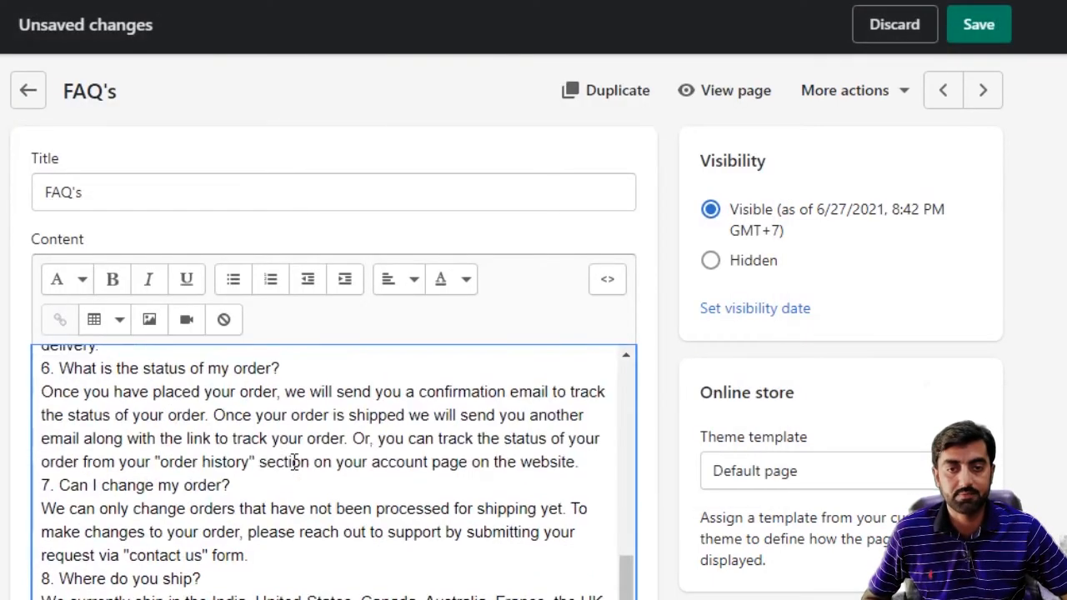
scroll(294, 465, up, 1)
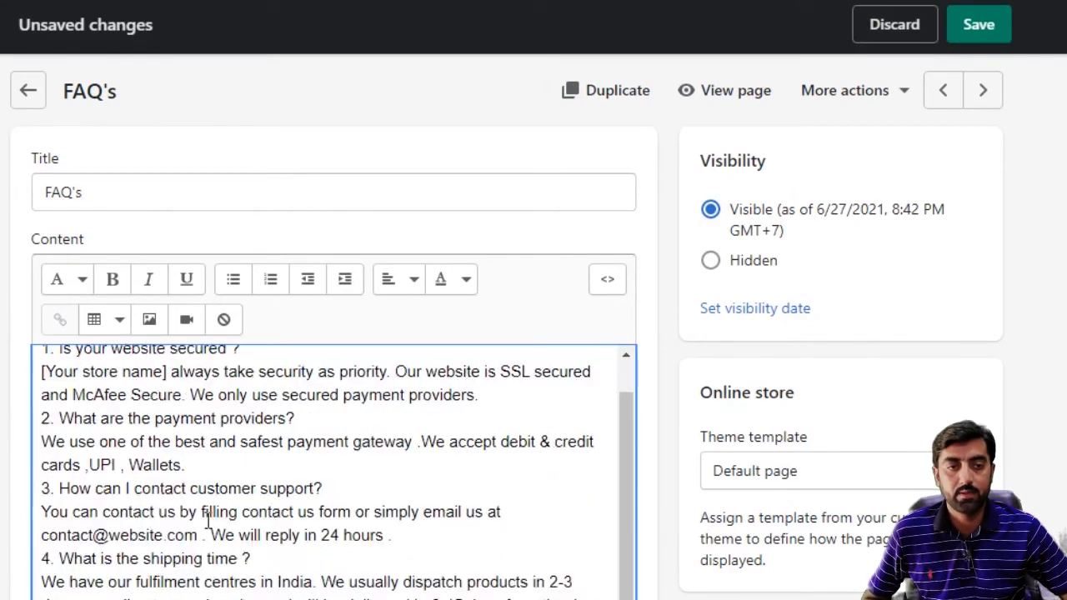
scroll(200, 528, down, 11)
scroll(208, 517, up, 11)
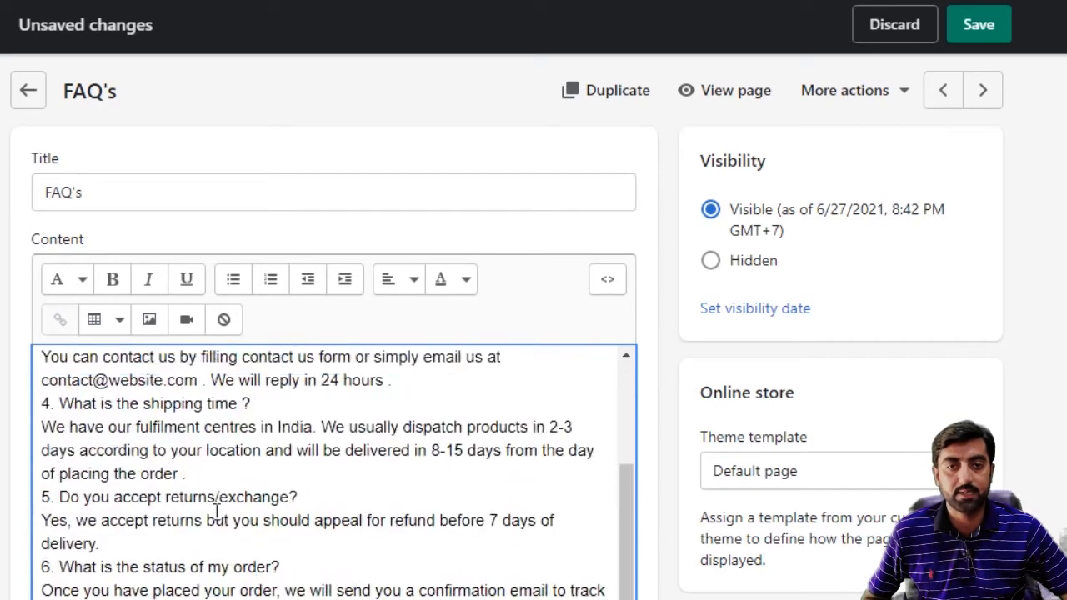
click(982, 27)
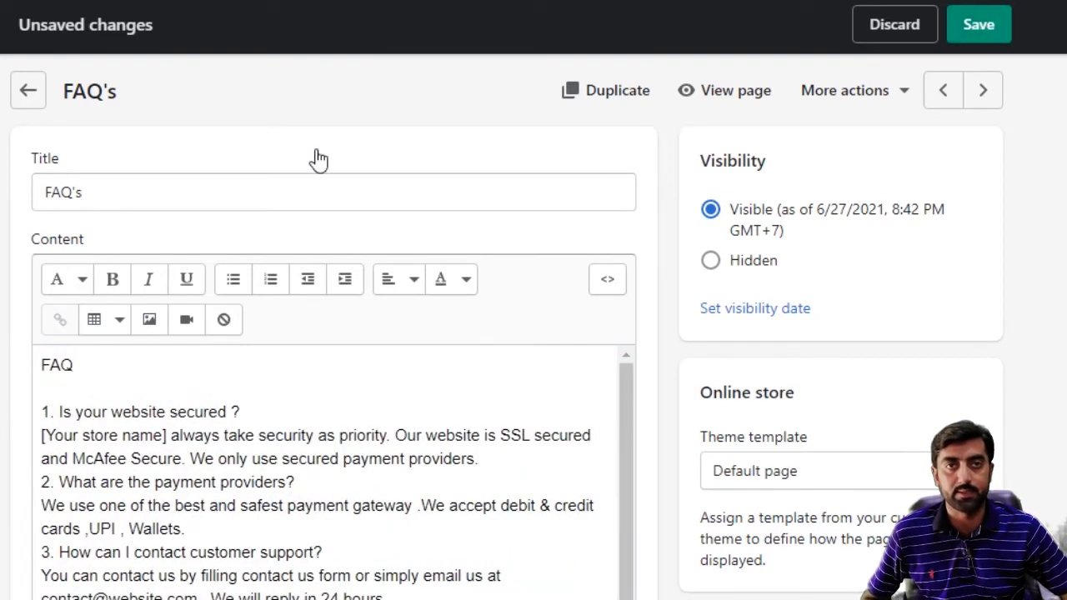